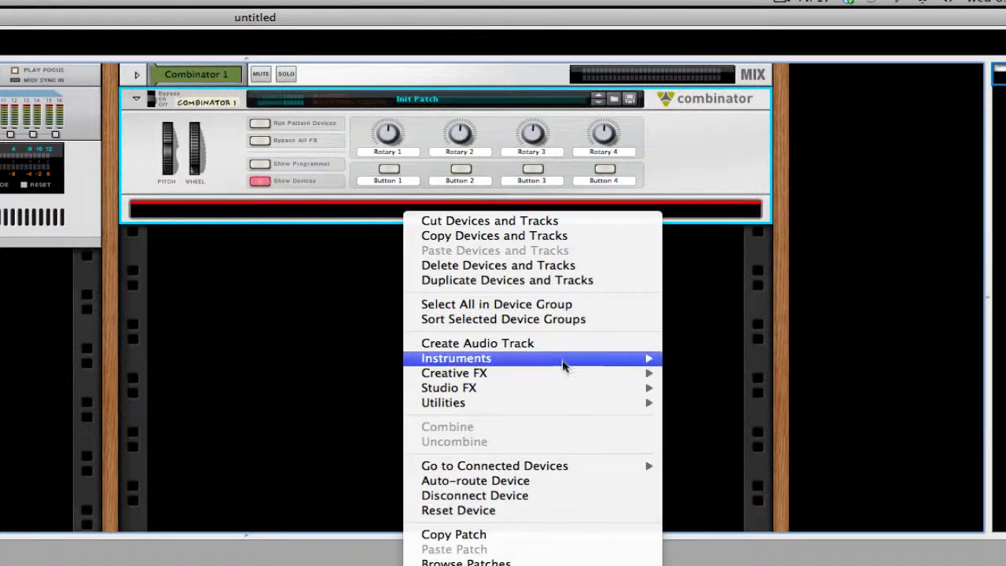
# Rename the Combinator device to Punch
pyautogui.click(210, 100)
pyautogui.click(210, 101)
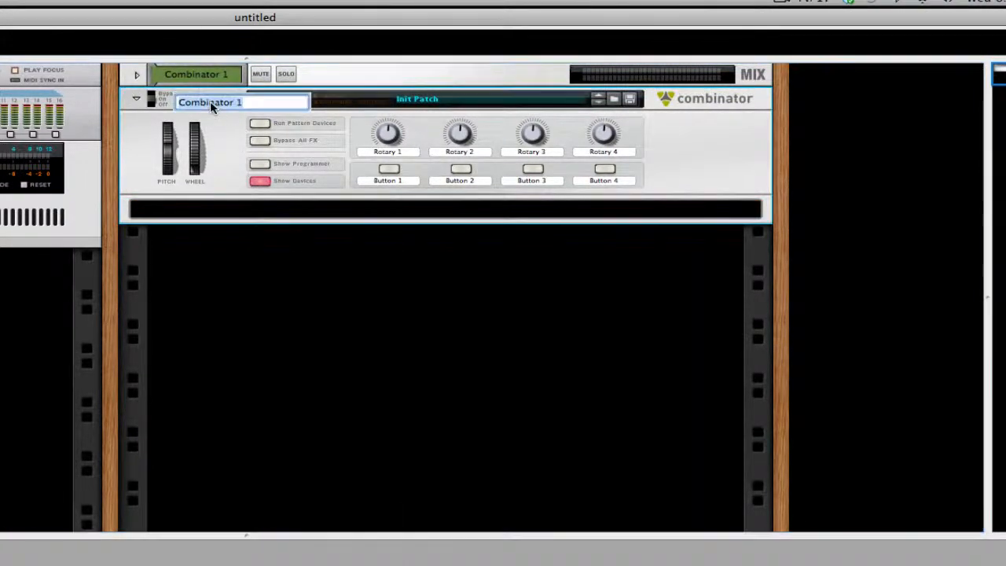
pyautogui.press('BackSpace')
pyautogui.write('Punch')
pyautogui.press('Return')
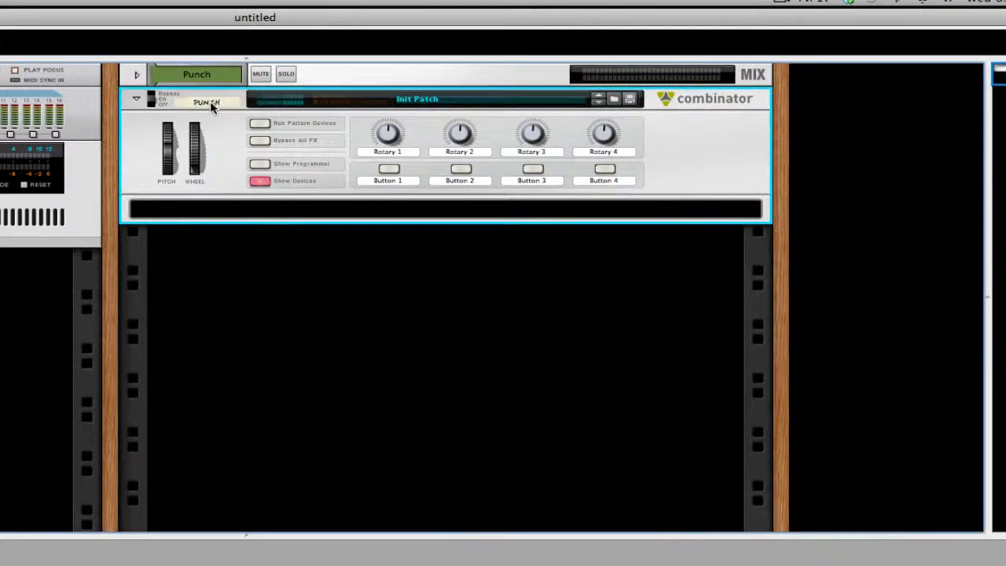
# Add a Thor Polysonic Synthesizer inside the Punch Combinator
pyautogui.rightClick(433, 214)
pyautogui.moveTo(574, 355)
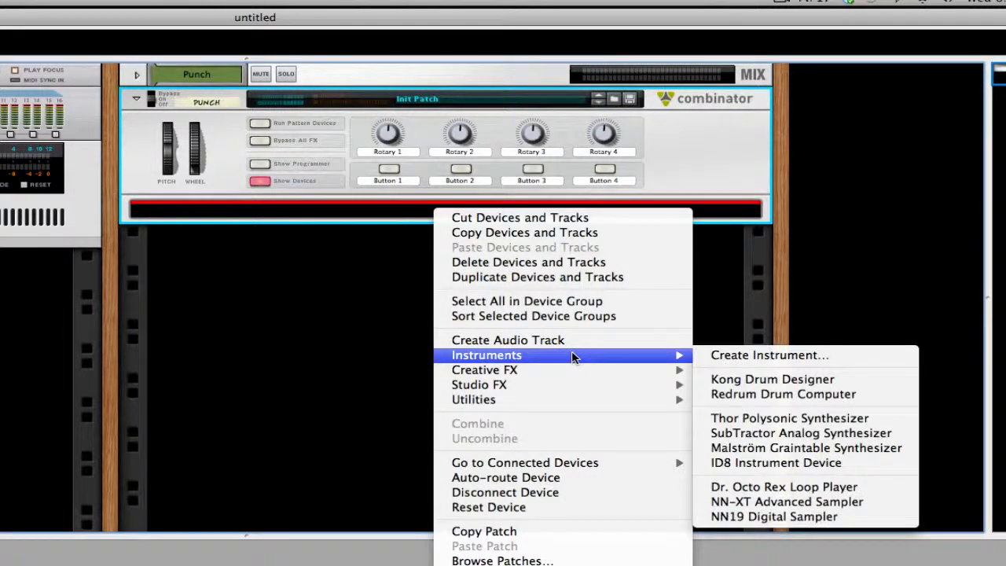
pyautogui.click(762, 417)
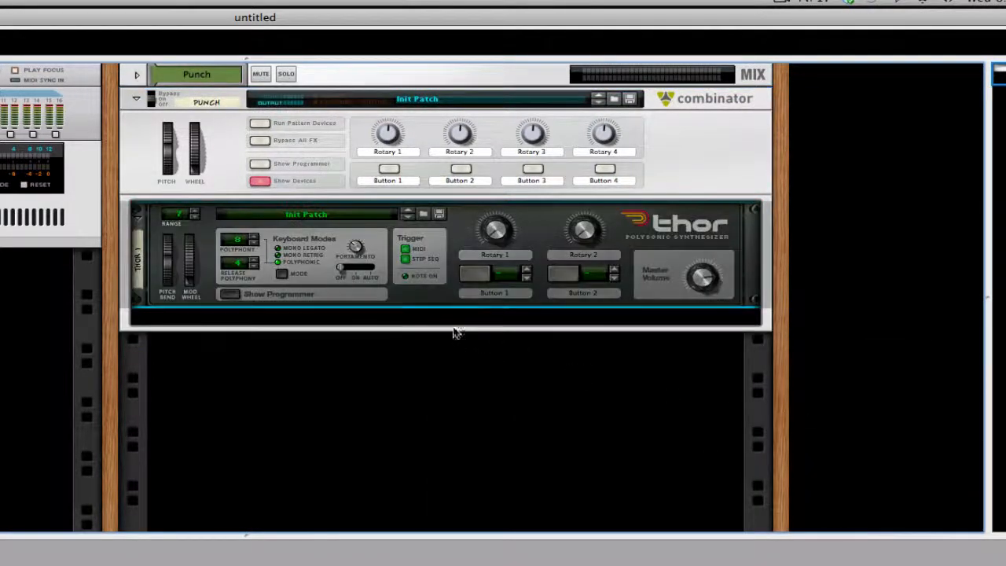
# Set Thor's polyphony and release polyphony to 13 and its pitch bend range to 12, and show the programmer
pyautogui.click(254, 235)
pyautogui.click(254, 236)
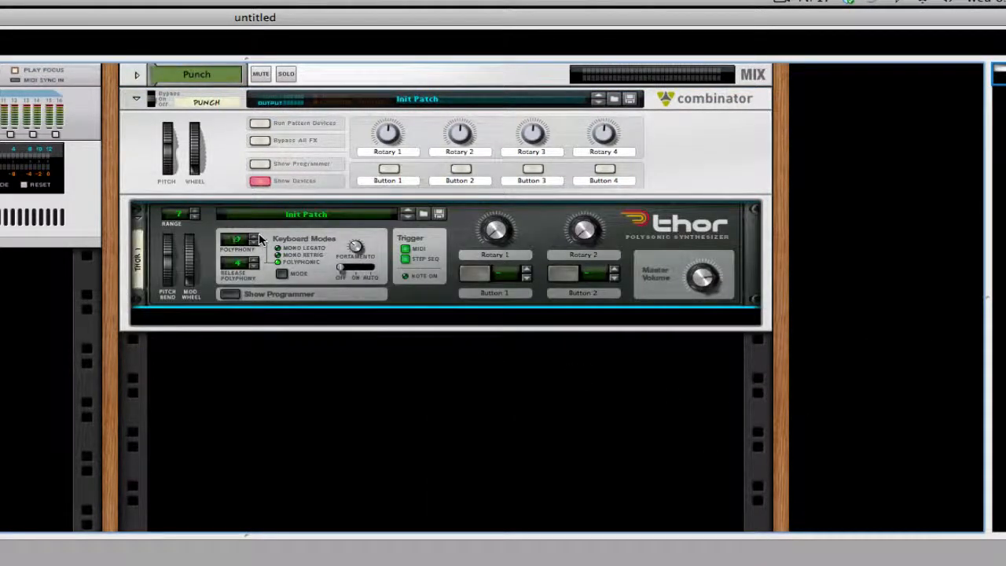
pyautogui.click(253, 235)
pyautogui.click(254, 236)
pyautogui.click(254, 236)
pyautogui.click(256, 261)
pyautogui.click(196, 212)
pyautogui.click(230, 294)
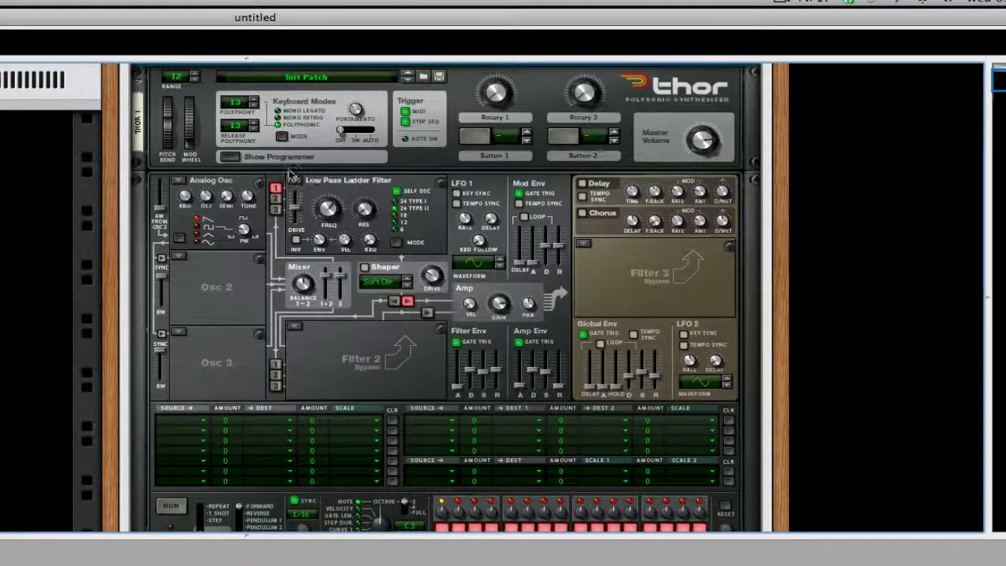
# Set Filter 1 to Bypass and load a Comb filter into Filter 3, lowering its frequency slightly
pyautogui.click(294, 180)
pyautogui.click(324, 236)
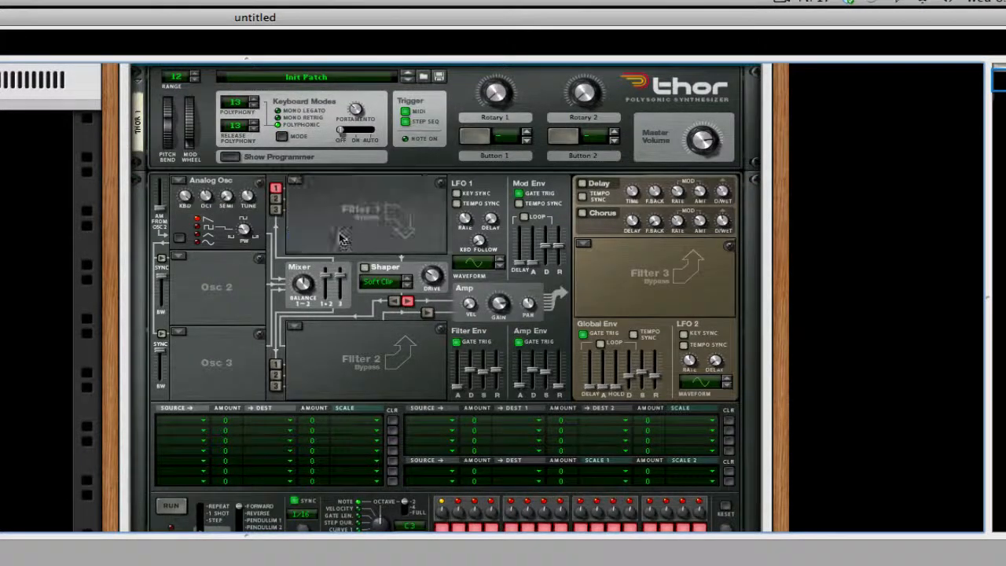
pyautogui.click(595, 246)
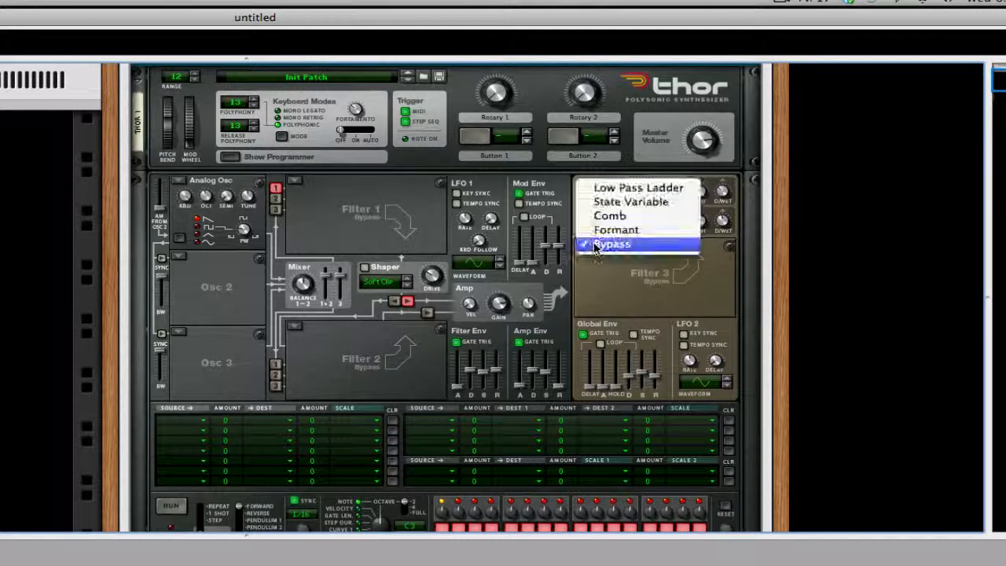
pyautogui.click(654, 220)
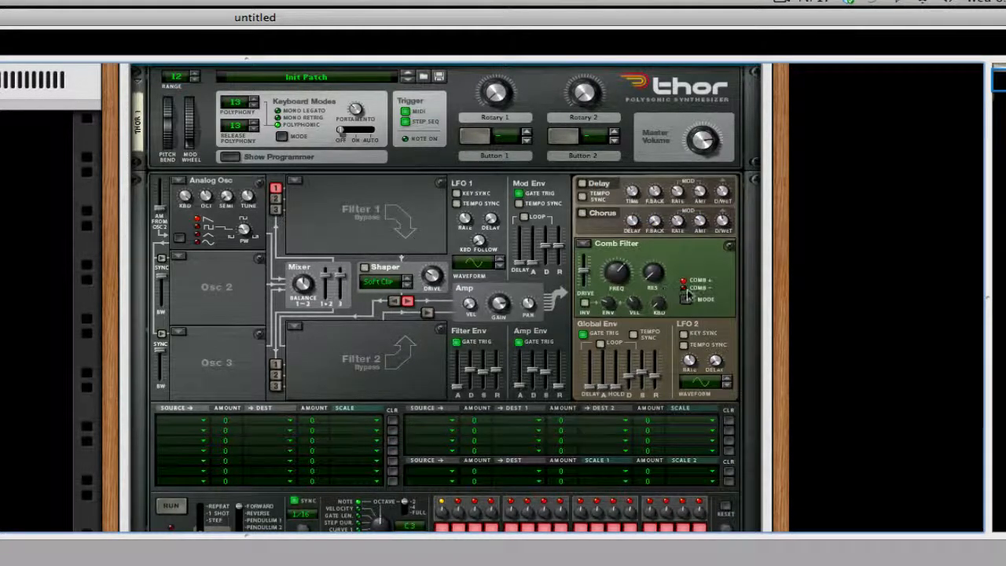
pyautogui.moveTo(616, 275)
pyautogui.mouseDown()
pyautogui.moveTo(614, 292)
pyautogui.moveTo(614, 275)
pyautogui.mouseUp()
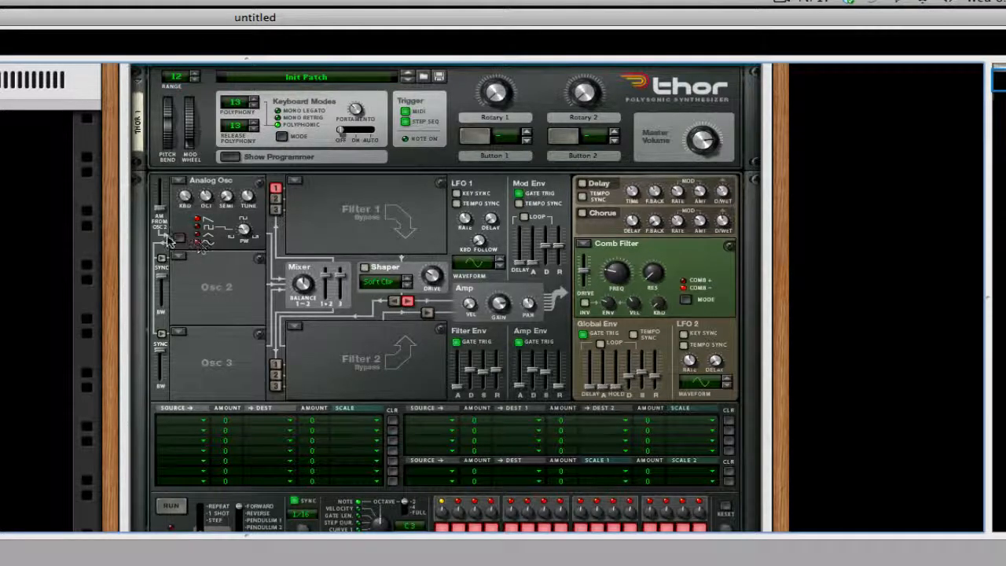
# Adjust the analog oscillator's octave and load a Multi Oscillator into Osc 2
pyautogui.moveTo(202, 195); pyautogui.dragTo(211, 206)
pyautogui.click(181, 256)
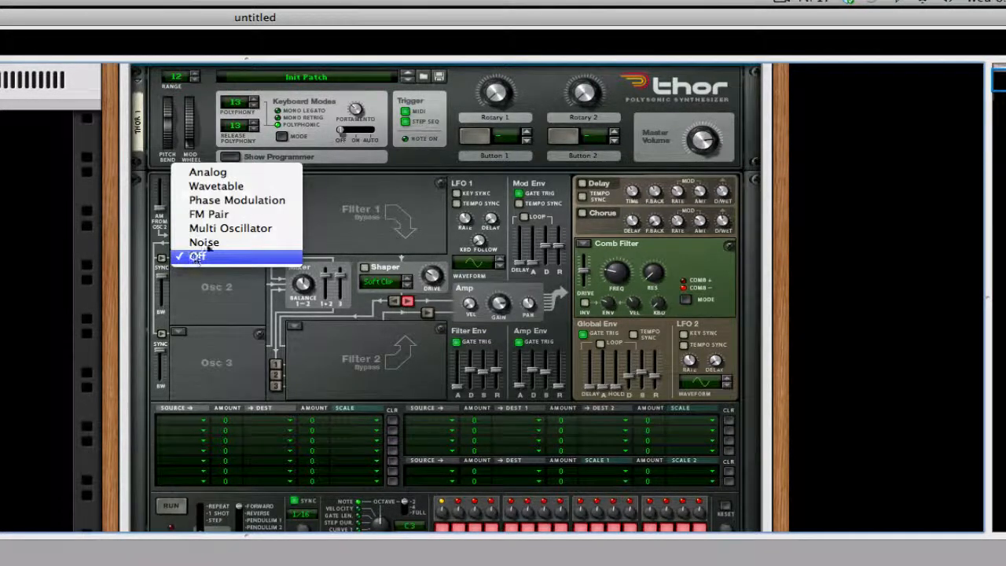
pyautogui.click(263, 228)
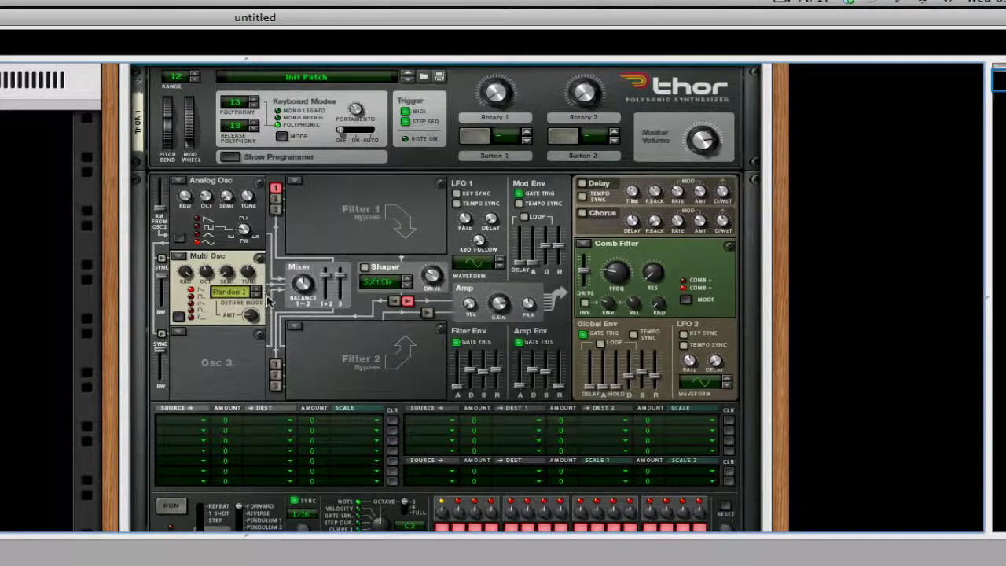
# Try Phase Modulation, FM Pair and Multi Oscillator in the Osc 3 slot, and settle on Wavetable
pyautogui.click(180, 333)
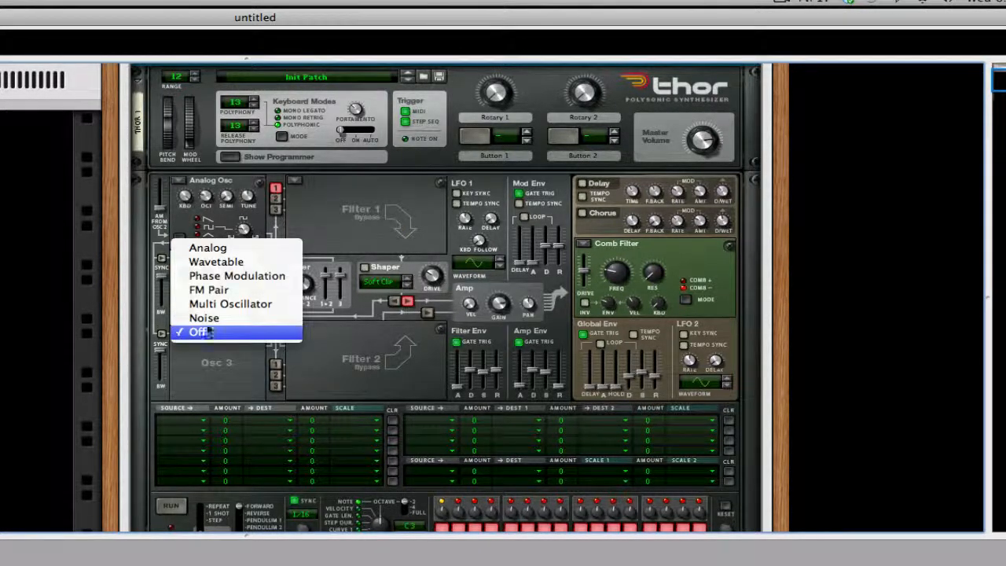
pyautogui.click(255, 276)
pyautogui.click(180, 332)
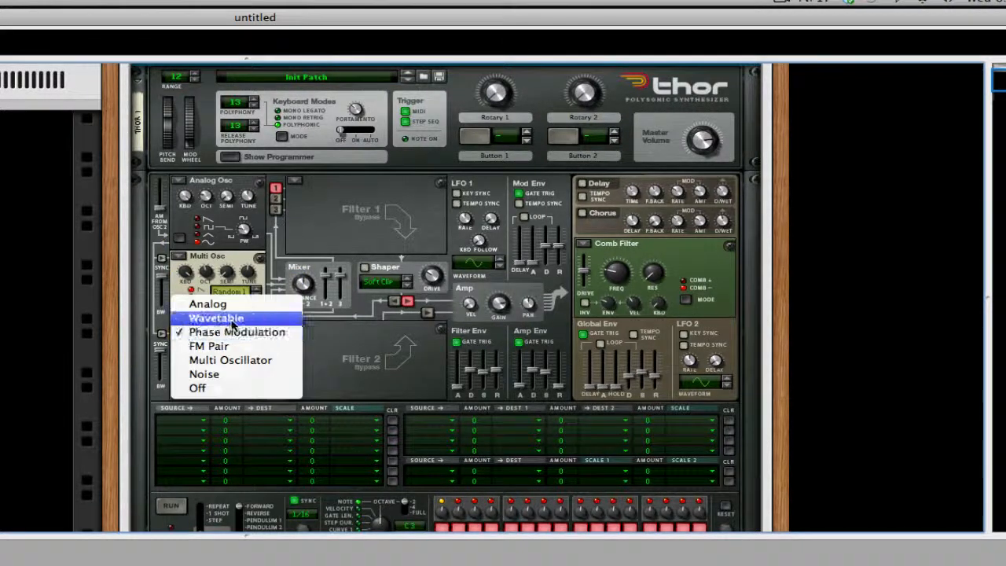
pyautogui.click(200, 317)
pyautogui.click(180, 333)
pyautogui.click(210, 355)
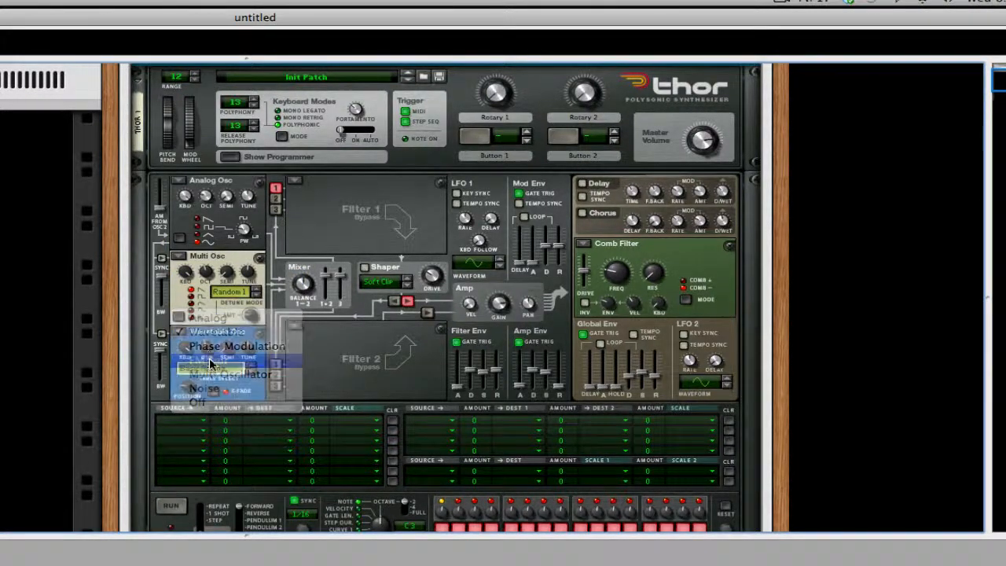
pyautogui.click(180, 332)
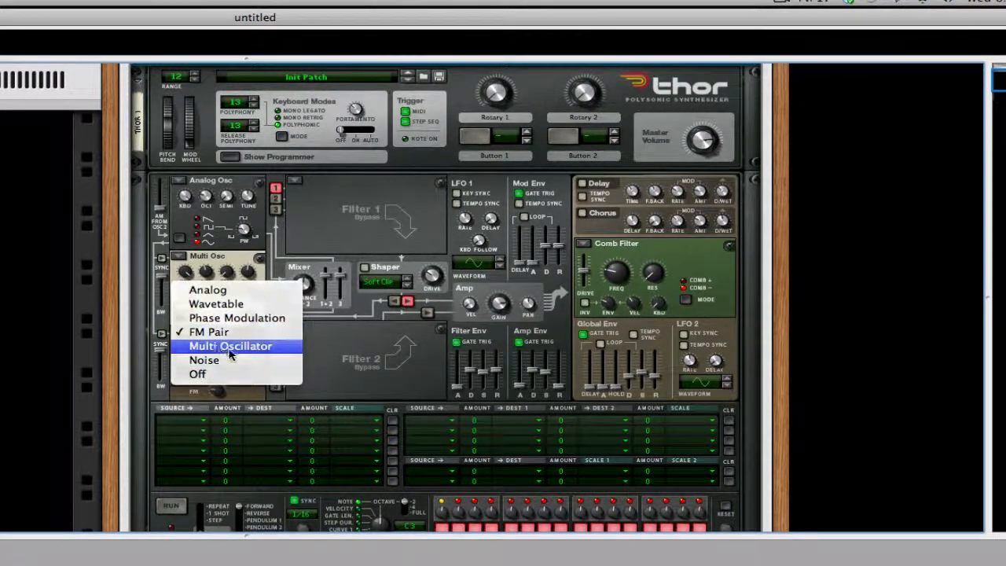
pyautogui.click(196, 346)
pyautogui.click(180, 333)
pyautogui.click(216, 289)
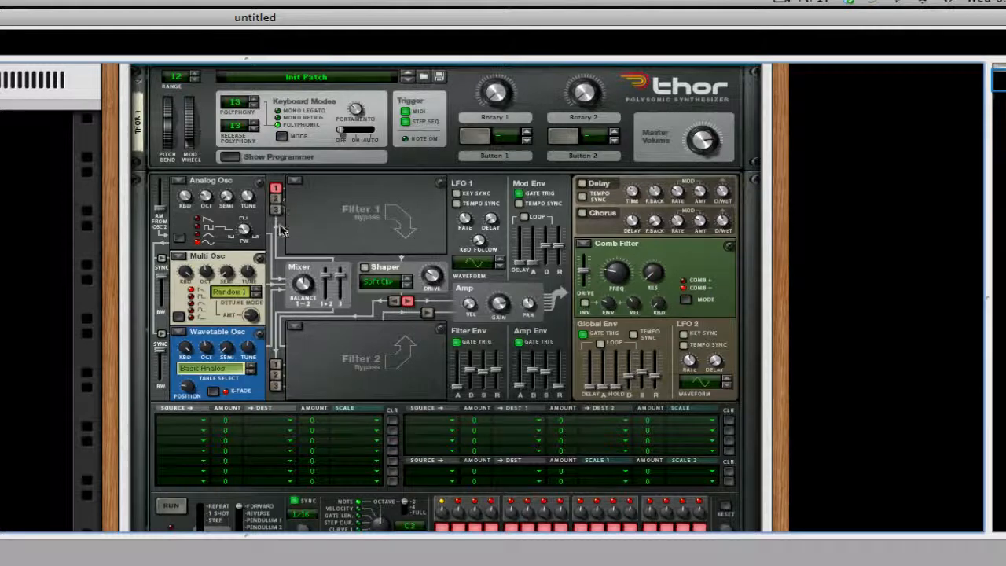
# Route oscillators 2 and 3 into Filter 1 and set Filter 3 to Bypass
pyautogui.click(276, 199)
pyautogui.click(583, 244)
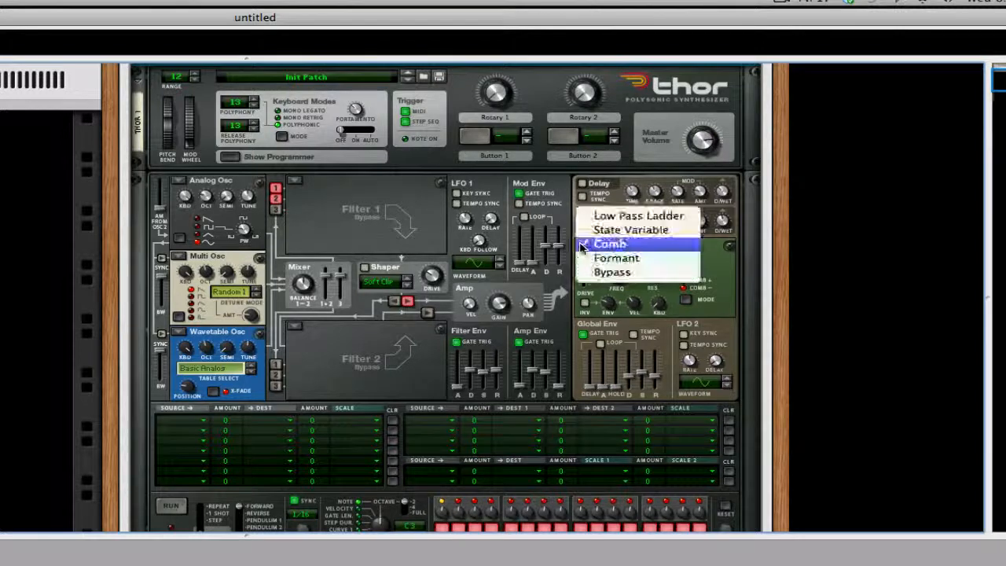
pyautogui.click(617, 272)
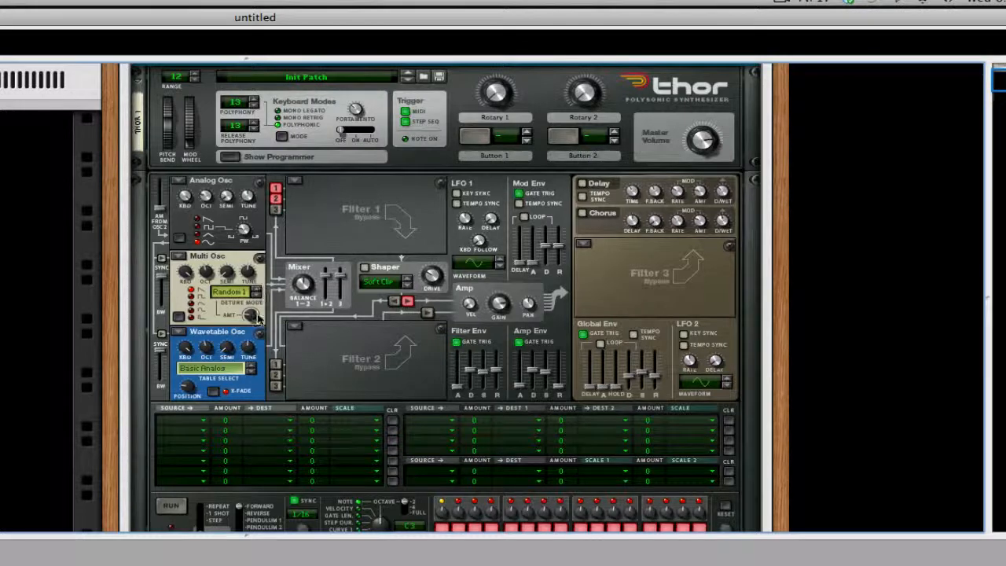
pyautogui.moveTo(256, 318)
pyautogui.moveTo(202, 283)
pyautogui.click(277, 209)
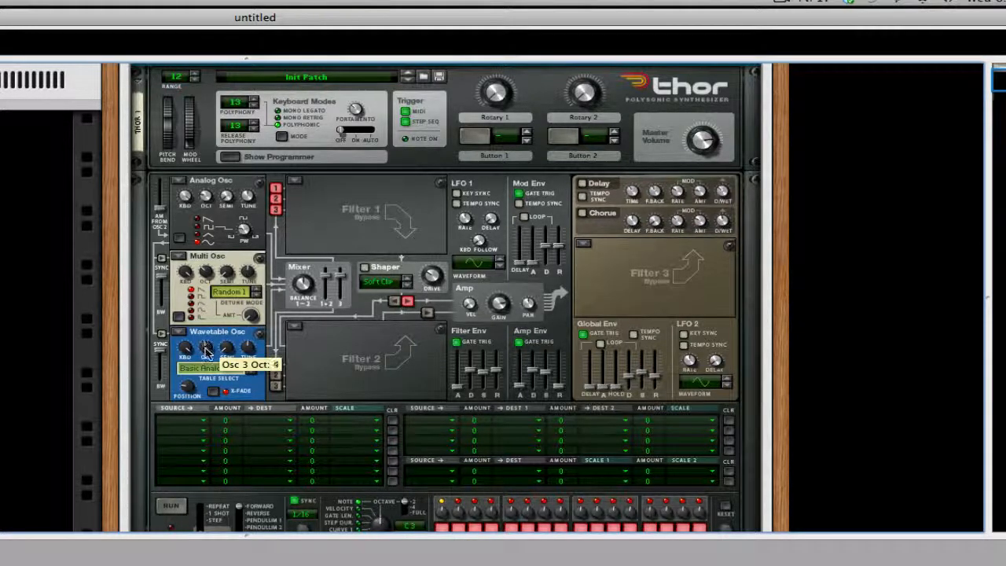
# Audition Osc 3's wavetables while adjusting the wave position, and select the PPG 24 Organ 2 table
pyautogui.click(253, 374)
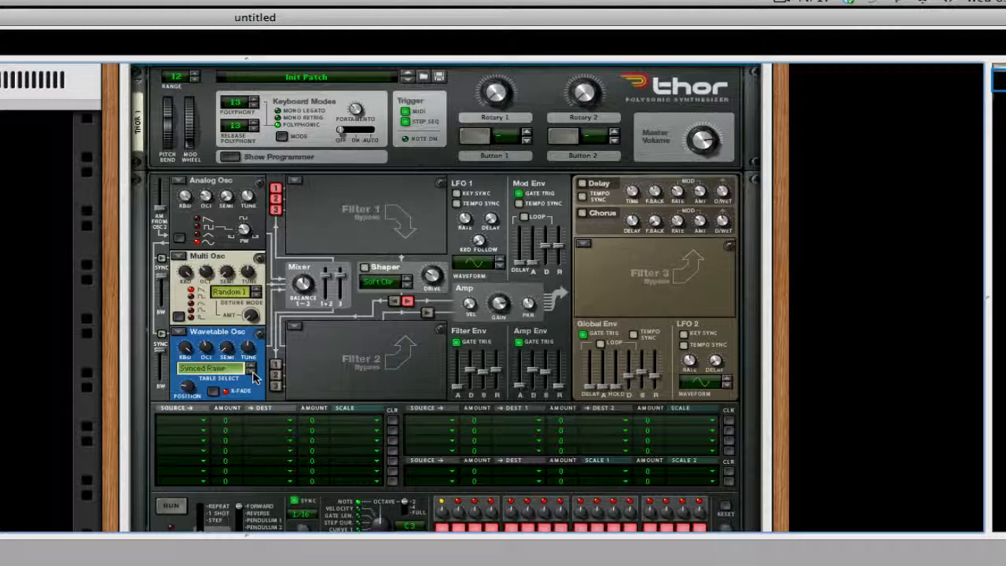
pyautogui.click(253, 374)
pyautogui.click(253, 374)
pyautogui.click(253, 374)
pyautogui.click(252, 375)
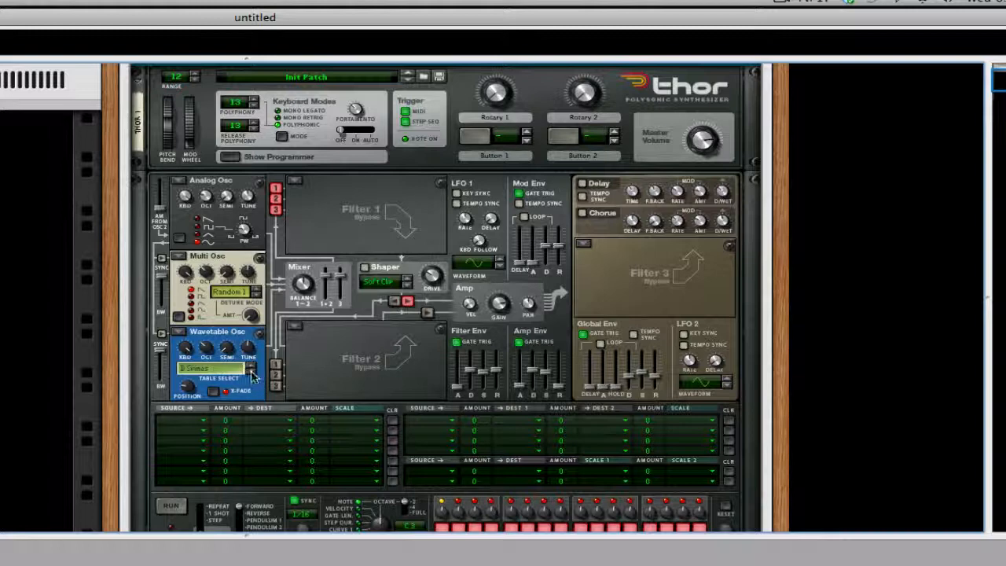
pyautogui.click(252, 374)
pyautogui.click(253, 374)
pyautogui.moveTo(191, 382); pyautogui.dragTo(195, 368)
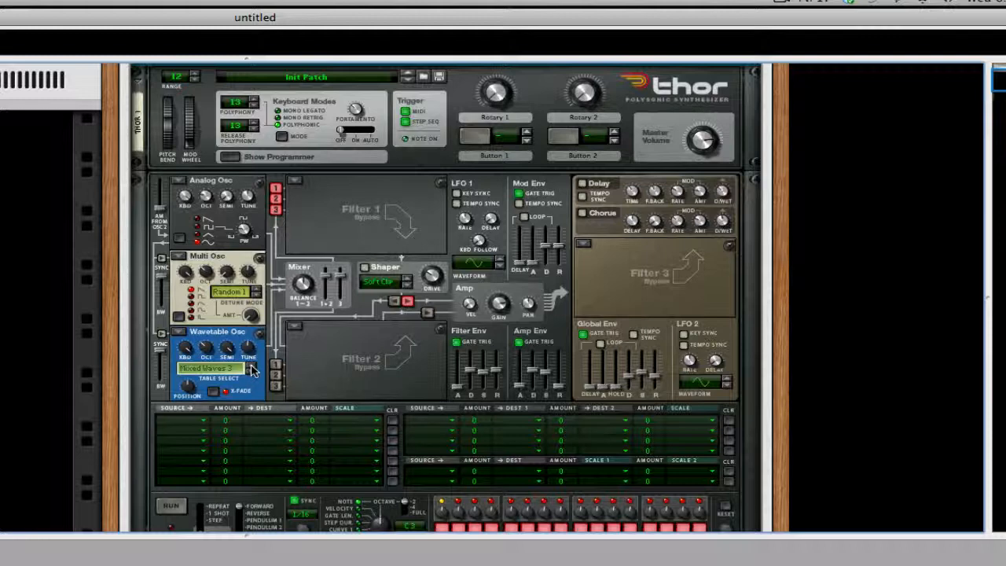
pyautogui.click(251, 372)
pyautogui.click(251, 373)
pyautogui.click(252, 373)
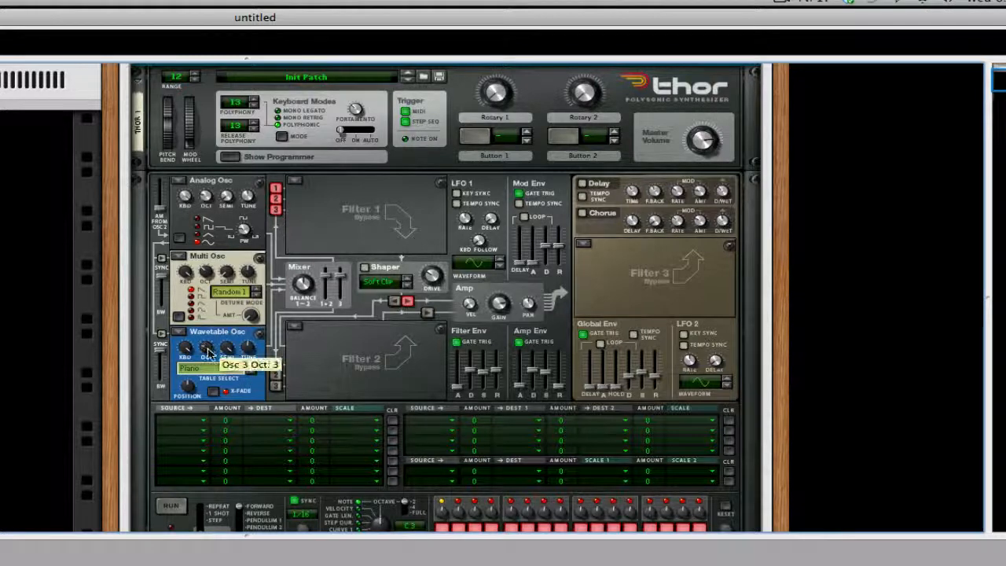
pyautogui.click(252, 374)
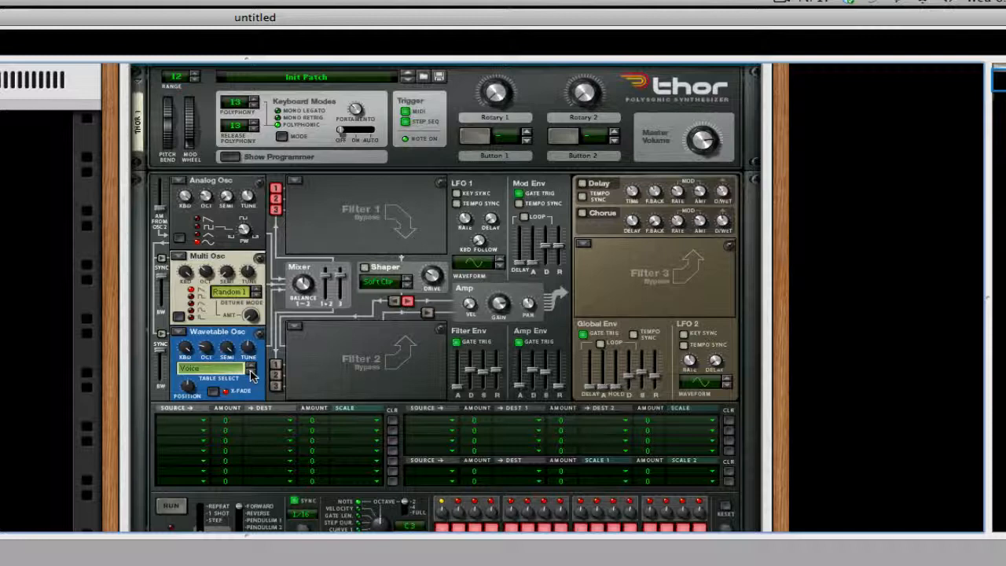
pyautogui.click(251, 374)
pyautogui.click(252, 374)
pyautogui.click(251, 374)
pyautogui.click(251, 374)
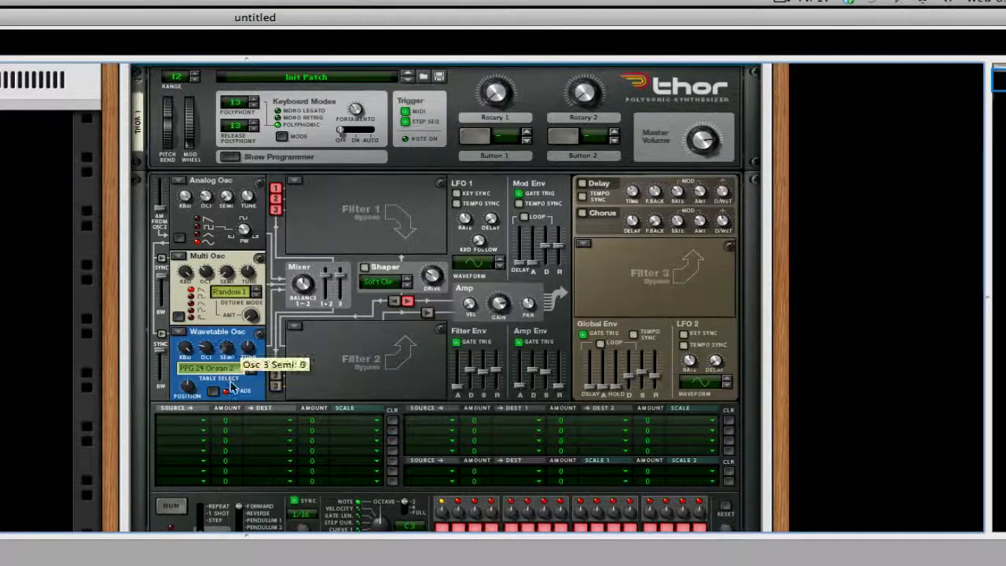
# Raise the semitone tuning of Osc 3 and Osc 2 to 12 each
pyautogui.moveTo(230, 352); pyautogui.dragTo(260, 239)
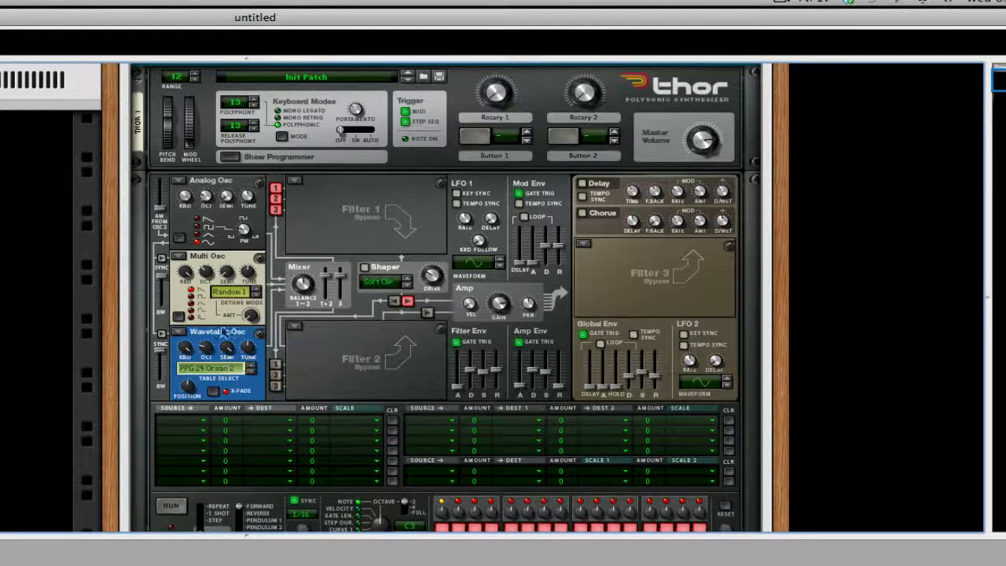
pyautogui.moveTo(226, 272); pyautogui.dragTo(260, 159)
pyautogui.moveTo(230, 281)
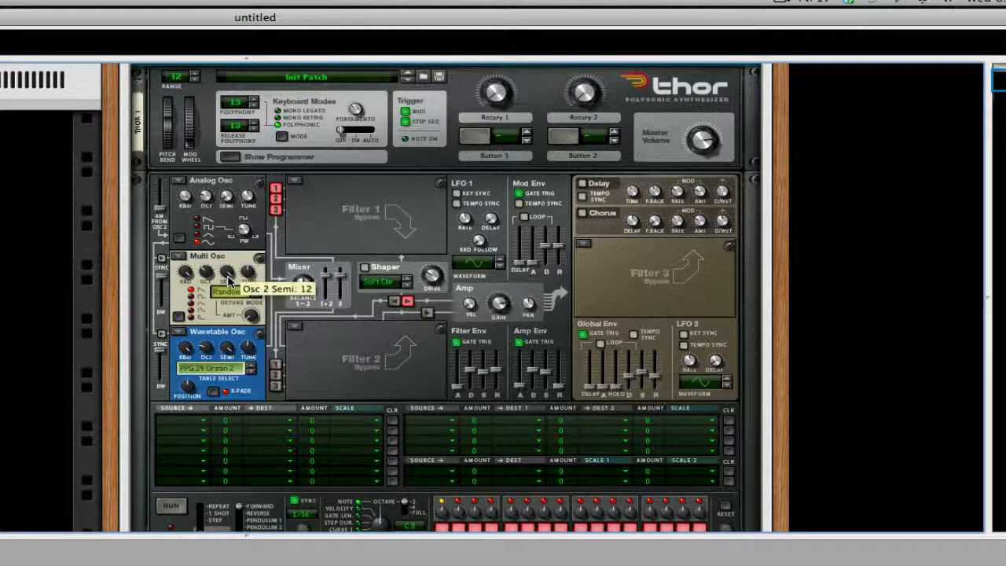
pyautogui.moveTo(224, 351)
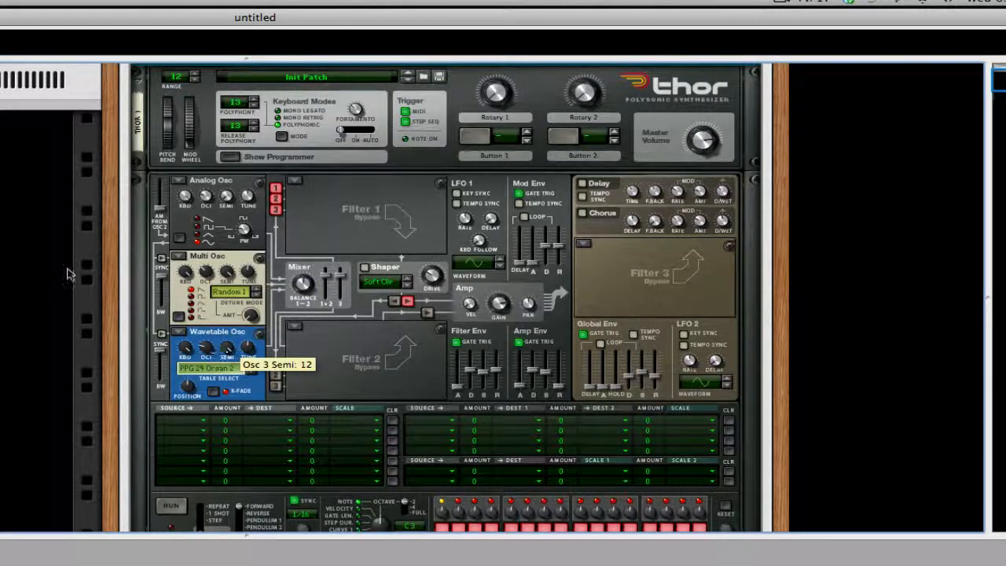
# Load a Comb filter into Filter 3, set its frequency to 158 Hz and adjust its envelope amount
pyautogui.click(584, 244)
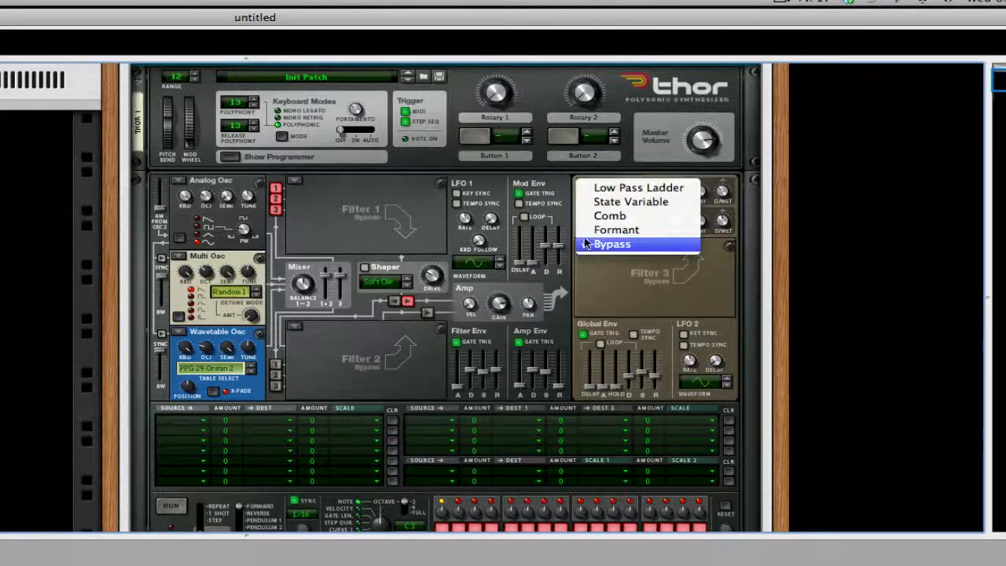
pyautogui.click(620, 216)
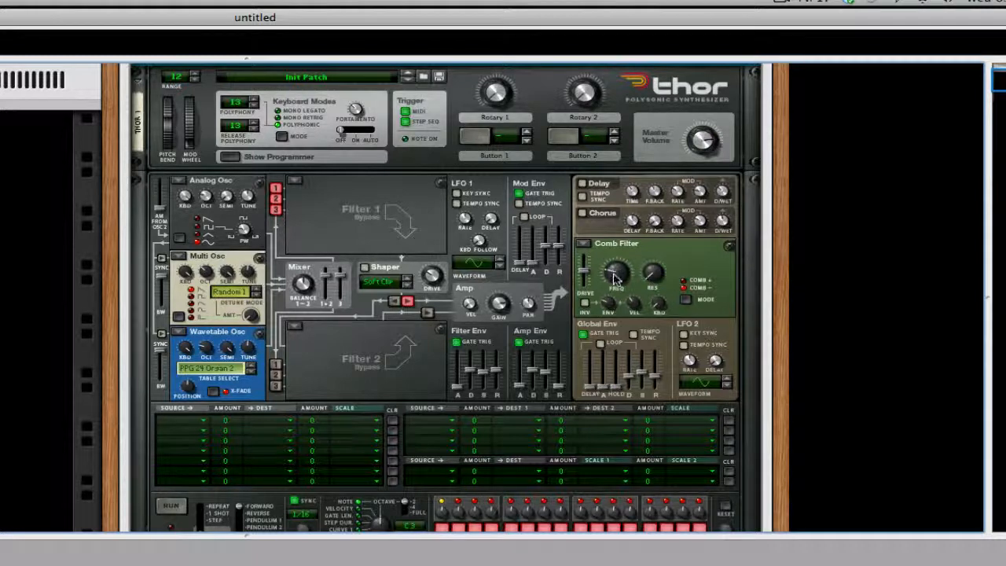
pyautogui.moveTo(613, 275); pyautogui.dragTo(614, 271)
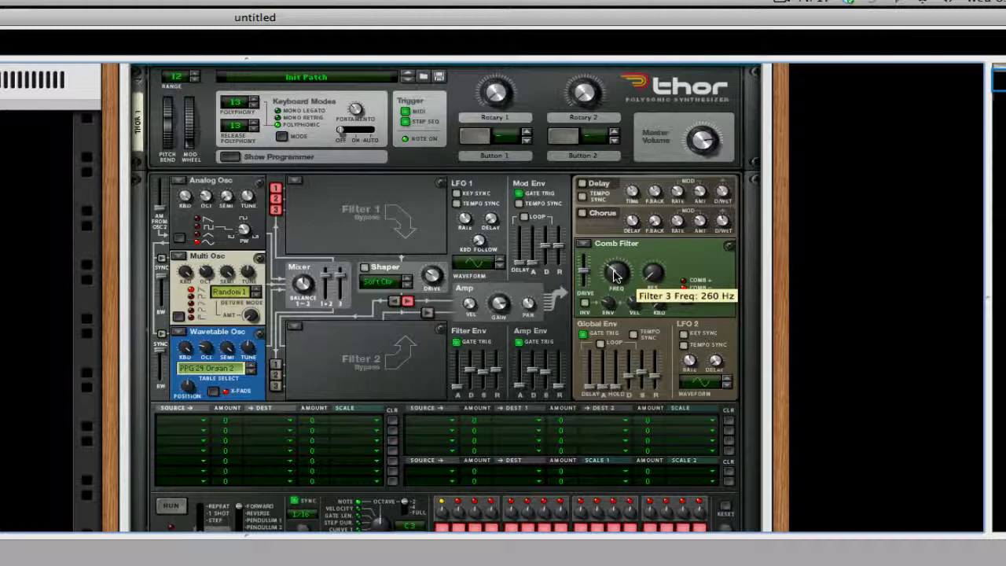
pyautogui.moveTo(615, 273); pyautogui.dragTo(615, 269)
pyautogui.moveTo(623, 273); pyautogui.dragTo(623, 278)
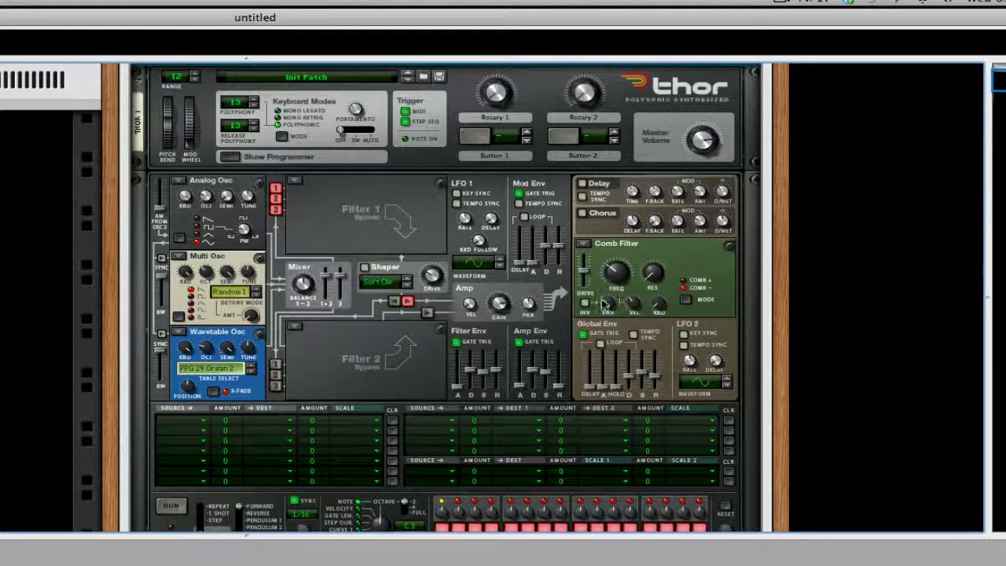
pyautogui.moveTo(608, 302); pyautogui.dragTo(608, 299)
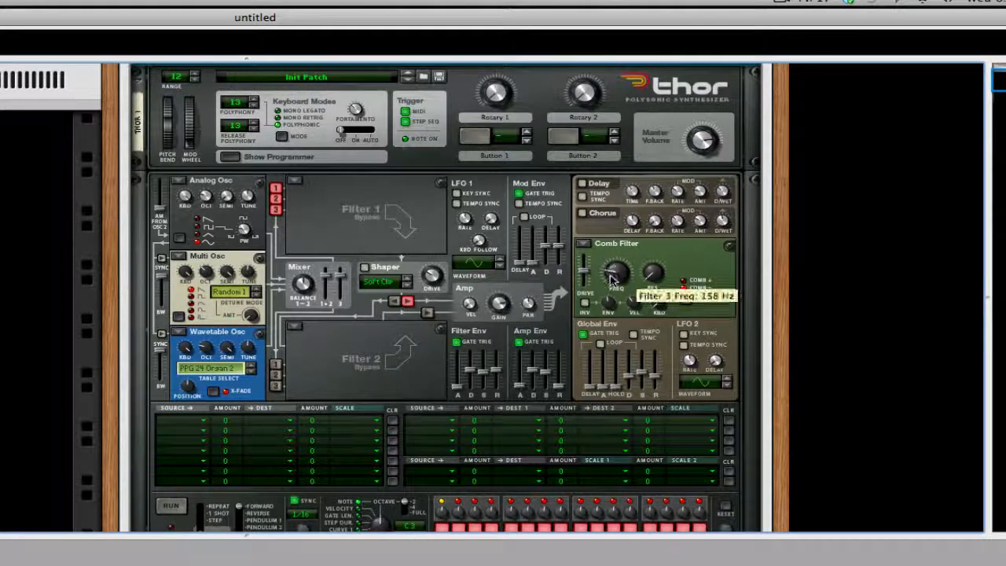
# Try Thor's Chorus effect by switching it on and back off
pyautogui.click(584, 213)
pyautogui.click(584, 214)
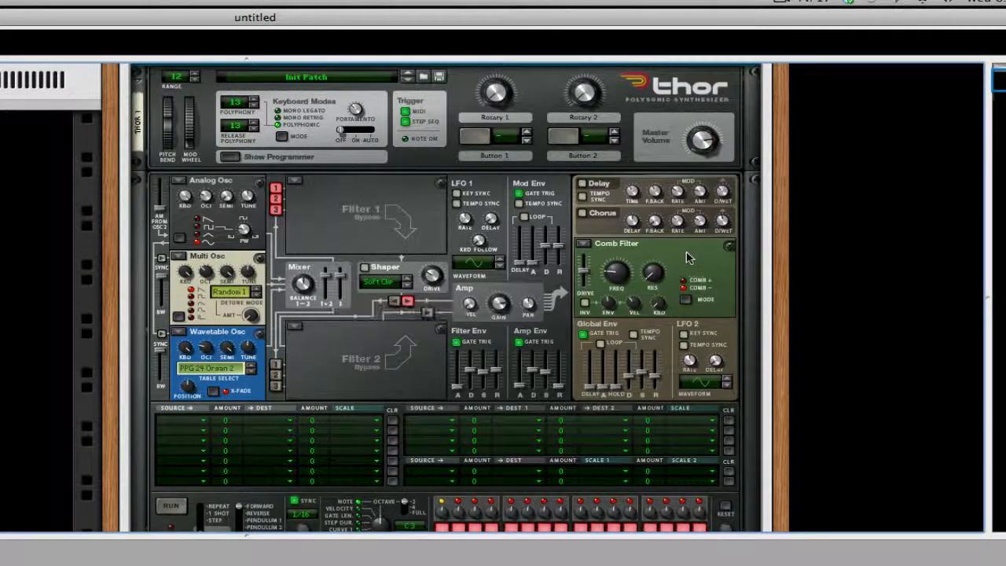
# Add a CF-101 Chorus/Flanger and a PH-90 Phaser after the Thor inside the Combinator
pyautogui.click(582, 213)
pyautogui.scroll(-5, 544, 350)
pyautogui.rightClick(393, 193)
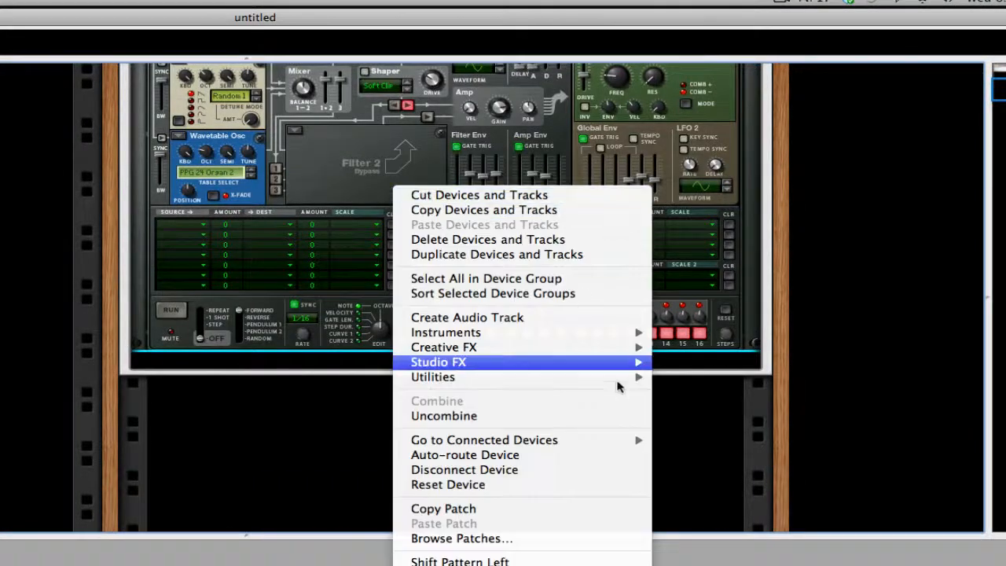
pyautogui.moveTo(606, 362)
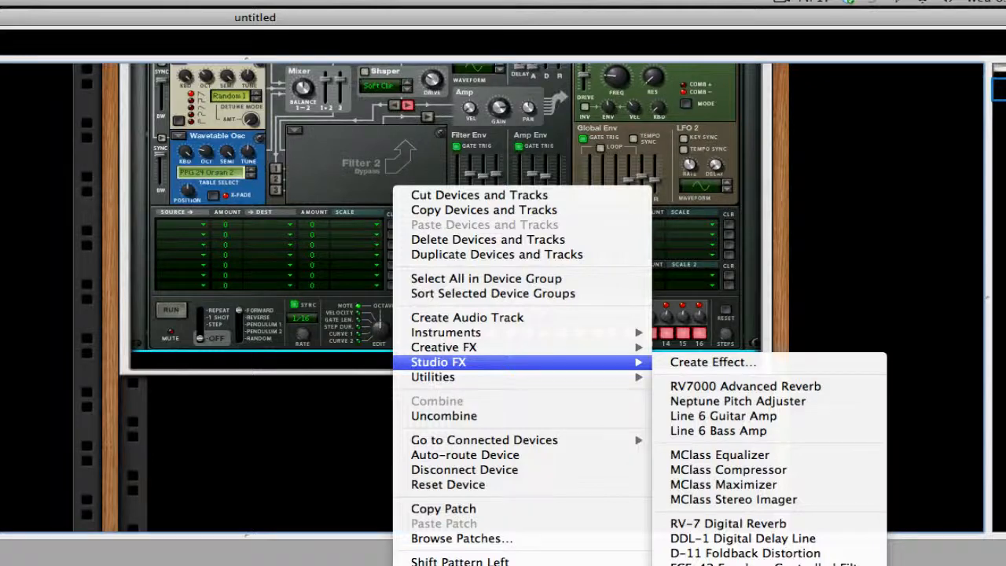
pyautogui.click(739, 564)
pyautogui.rightClick(401, 366)
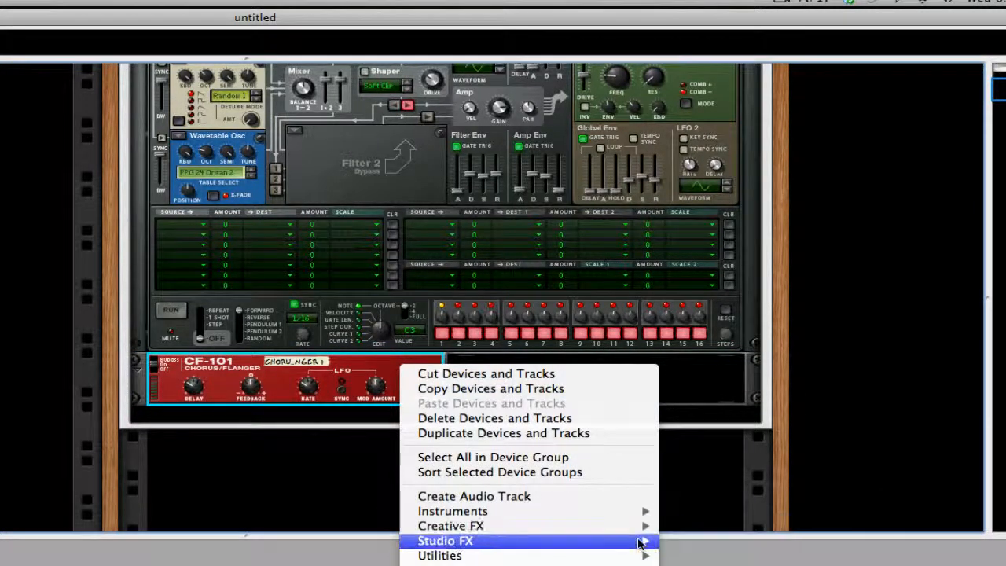
pyautogui.moveTo(635, 542)
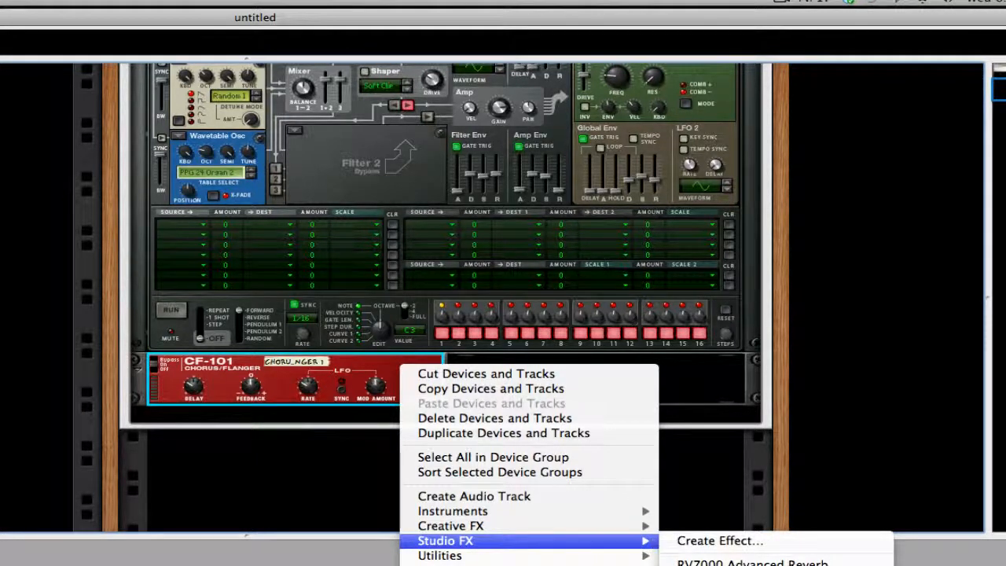
pyautogui.click(739, 564)
# Add a UN-16 Unison and an MClass Equalizer to the end of the effects chain
pyautogui.rightClick(461, 379)
pyautogui.moveTo(643, 556)
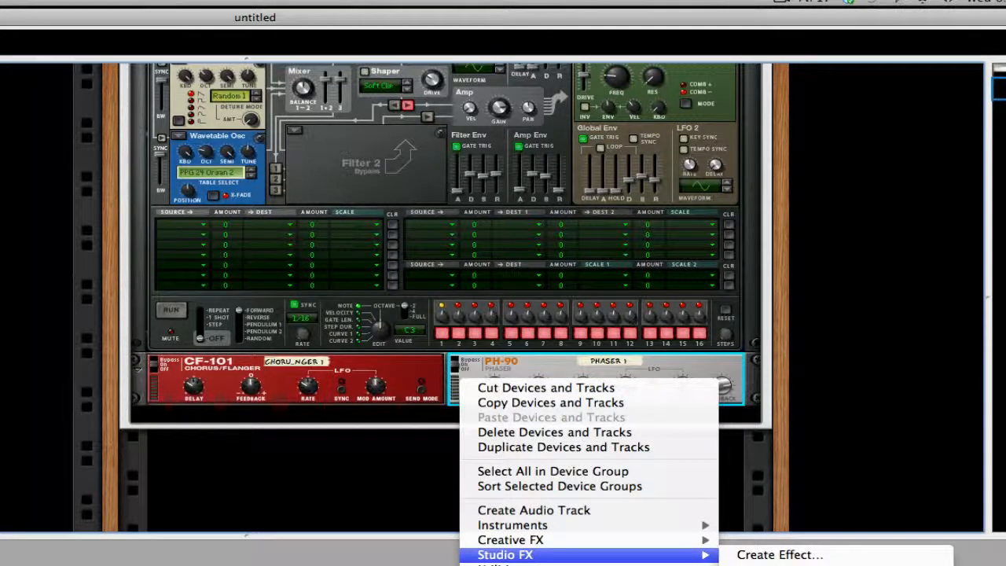
pyautogui.click(770, 564)
pyautogui.rightClick(425, 421)
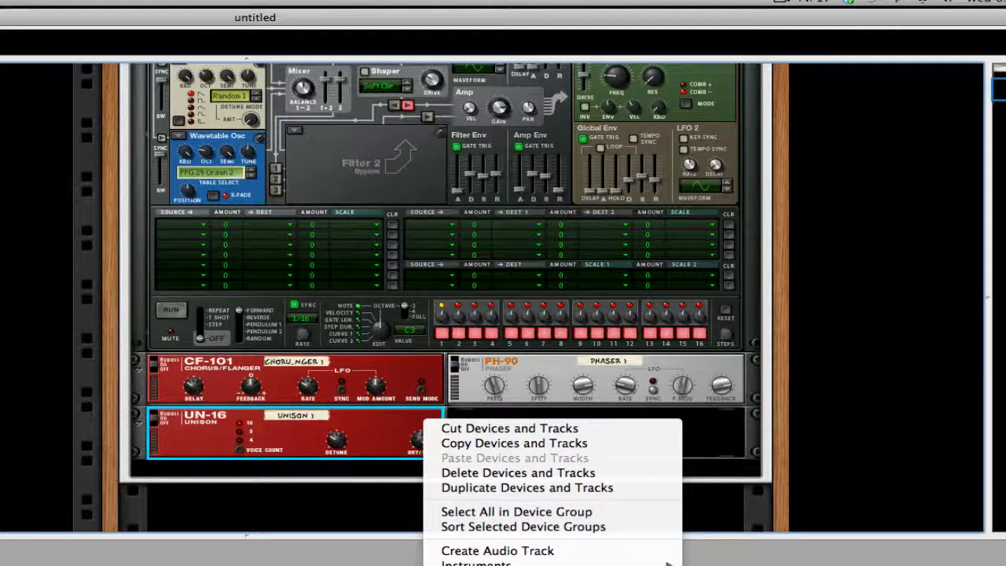
pyautogui.click(770, 564)
# Add a Scream 4 distortion unit and place it between the UN-16 Unison and the MClass Equalizer
pyautogui.rightClick(415, 448)
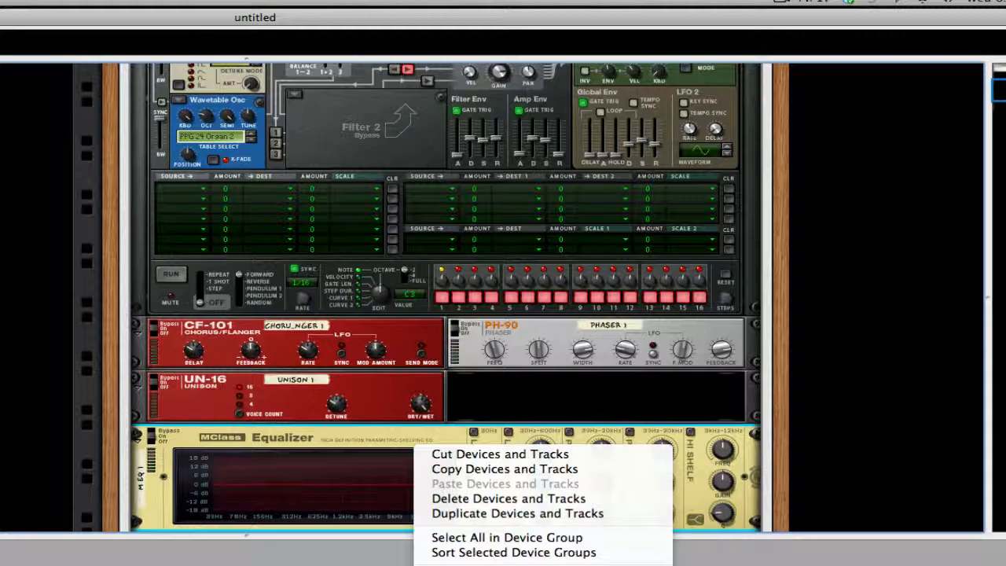
pyautogui.click(754, 564)
pyautogui.moveTo(465, 444); pyautogui.dragTo(463, 314)
pyautogui.scroll(-3, 454, 357)
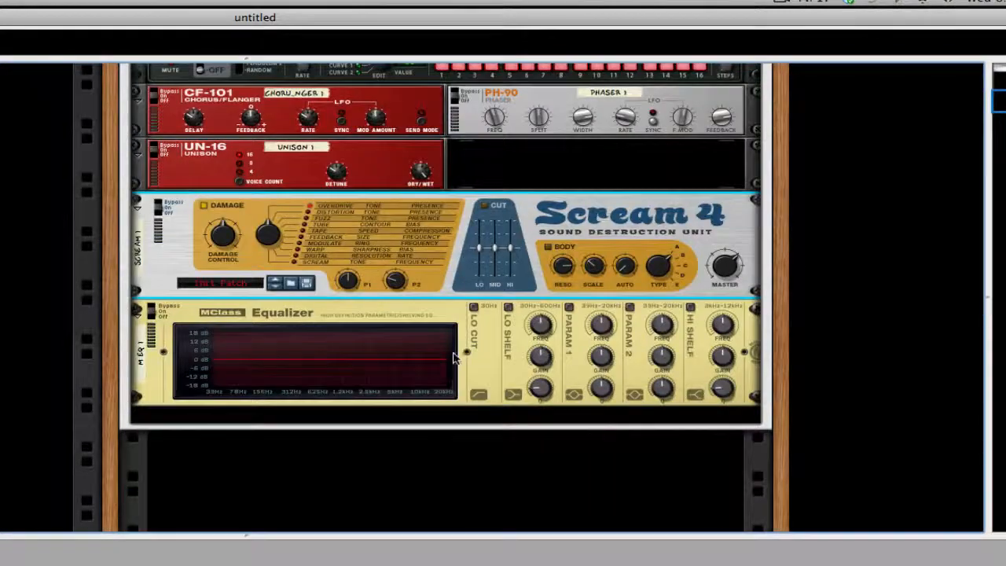
# Add an MClass Maximizer below the equalizer and set its limiter release to Auto
pyautogui.rightClick(482, 354)
pyautogui.moveTo(635, 530)
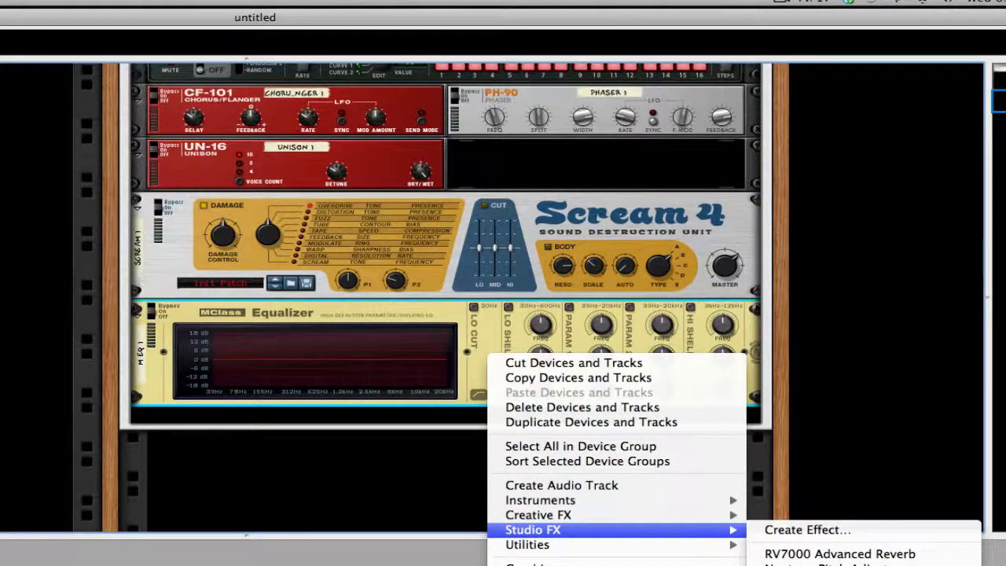
pyautogui.click(786, 563)
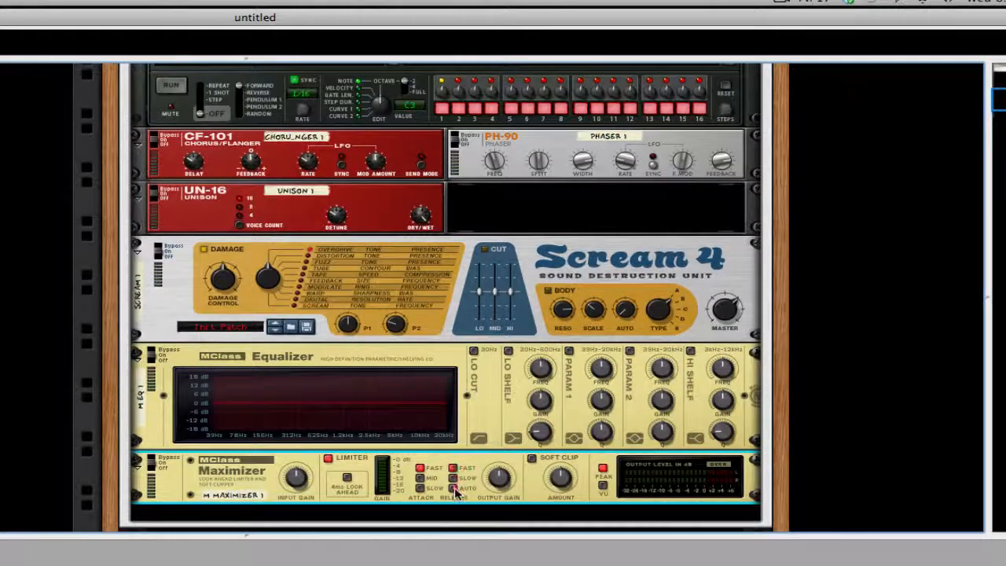
pyautogui.click(454, 489)
# Adjust the CF-101's feedback, set its delay to 0, and turn down the UN-16's dry/wet mix and detune
pyautogui.scroll(2, 245, 173)
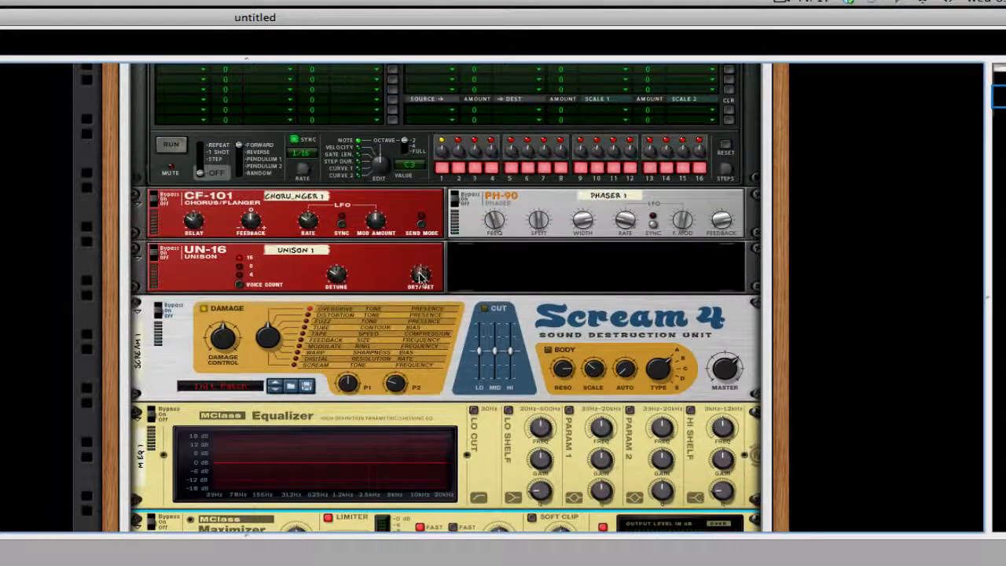
pyautogui.click(252, 223)
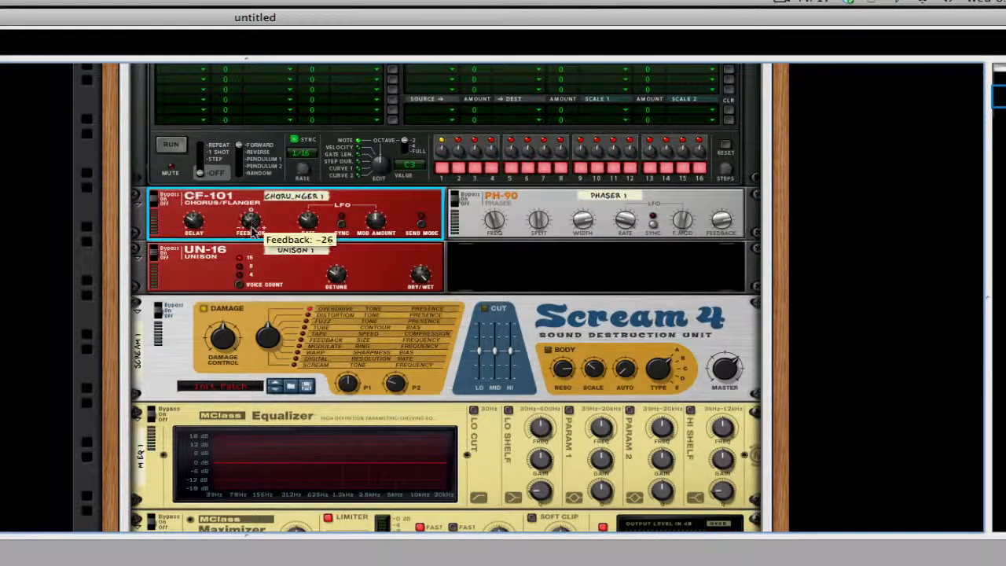
pyautogui.moveTo(253, 226); pyautogui.dragTo(253, 228)
pyautogui.moveTo(422, 275); pyautogui.dragTo(435, 369)
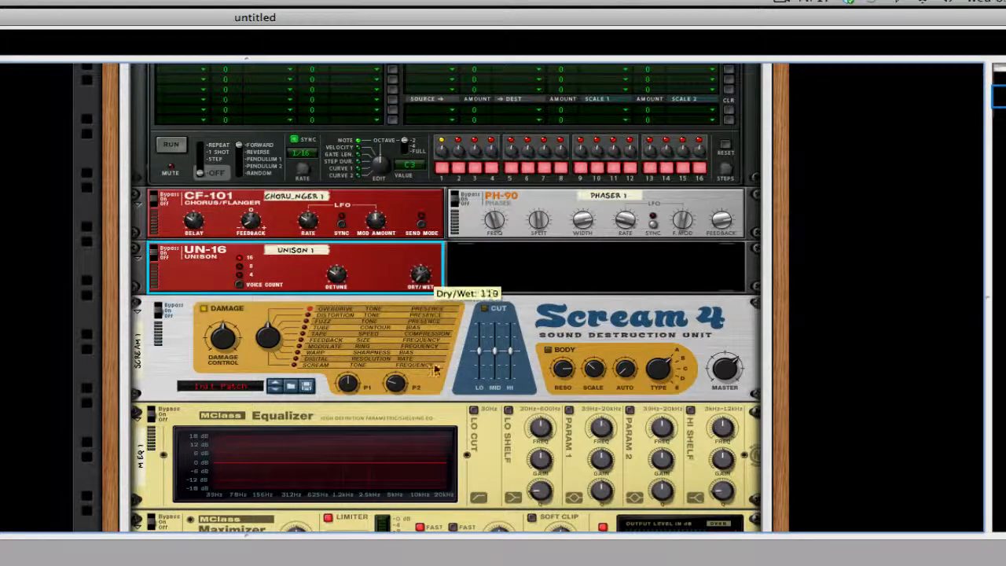
pyautogui.click(193, 222)
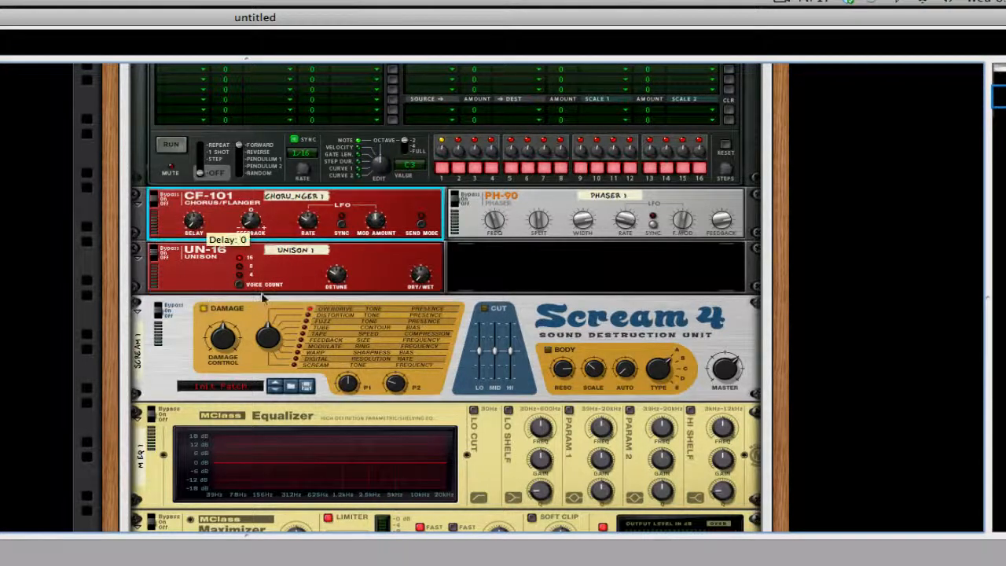
pyautogui.click(338, 277)
# Turn down the PH-90 phaser's feedback and frequency, and bypass the Scream 4
pyautogui.click(715, 224)
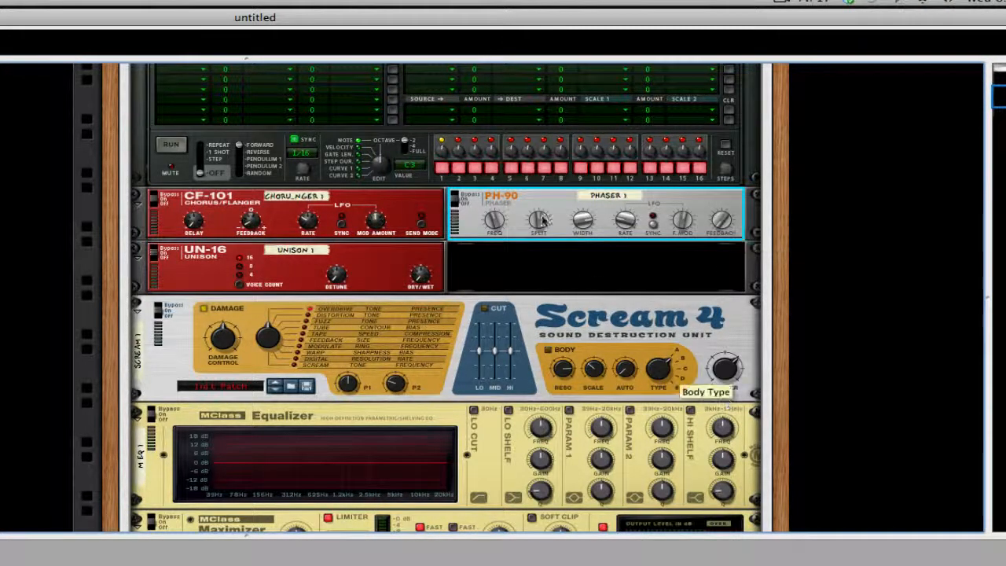
pyautogui.moveTo(492, 221)
pyautogui.mouseDown()
pyautogui.moveTo(494, 242)
pyautogui.moveTo(497, 228)
pyautogui.mouseUp()
pyautogui.scroll(1, 214, 251)
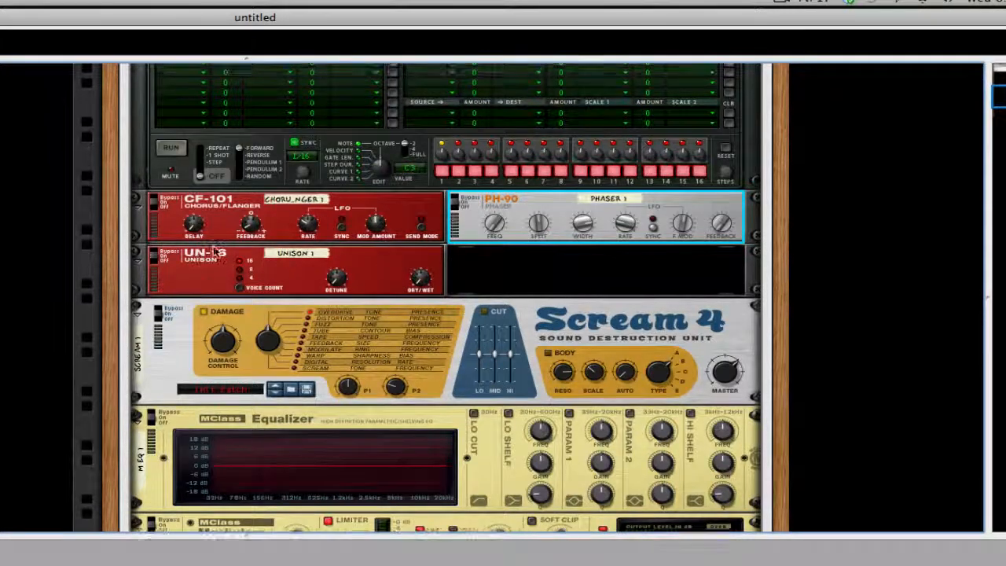
pyautogui.scroll(3, 215, 252)
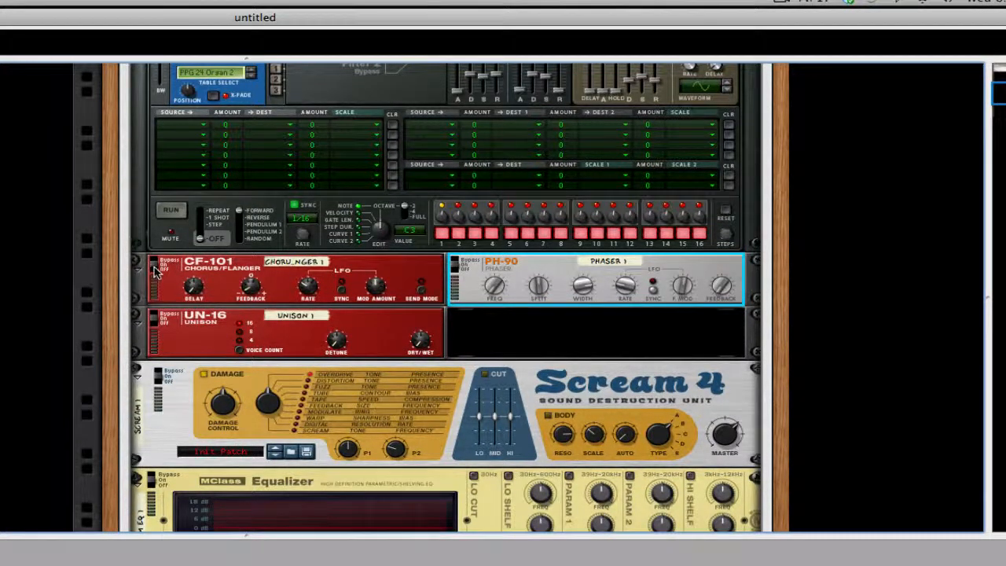
pyautogui.scroll(-3, 416, 330)
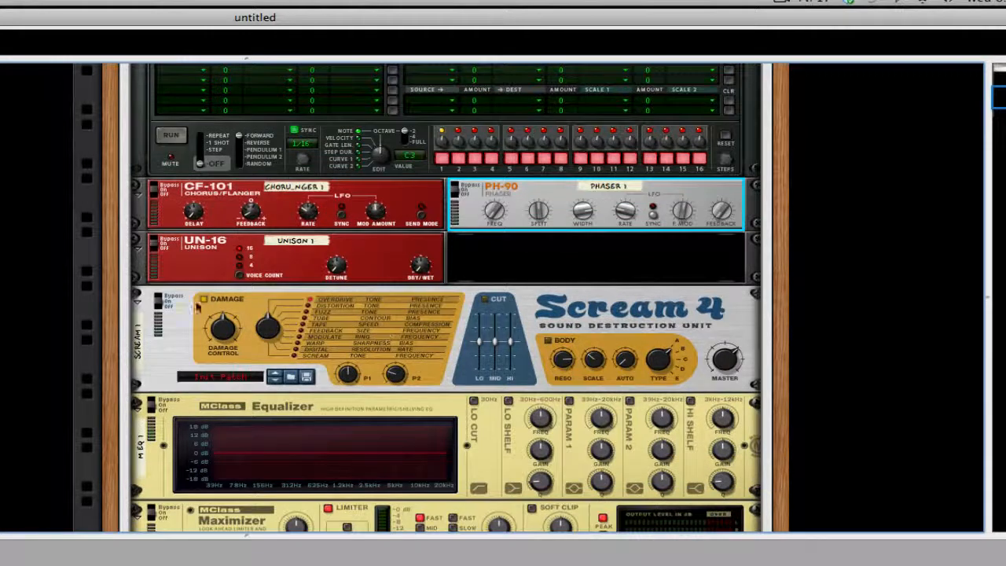
pyautogui.click(160, 306)
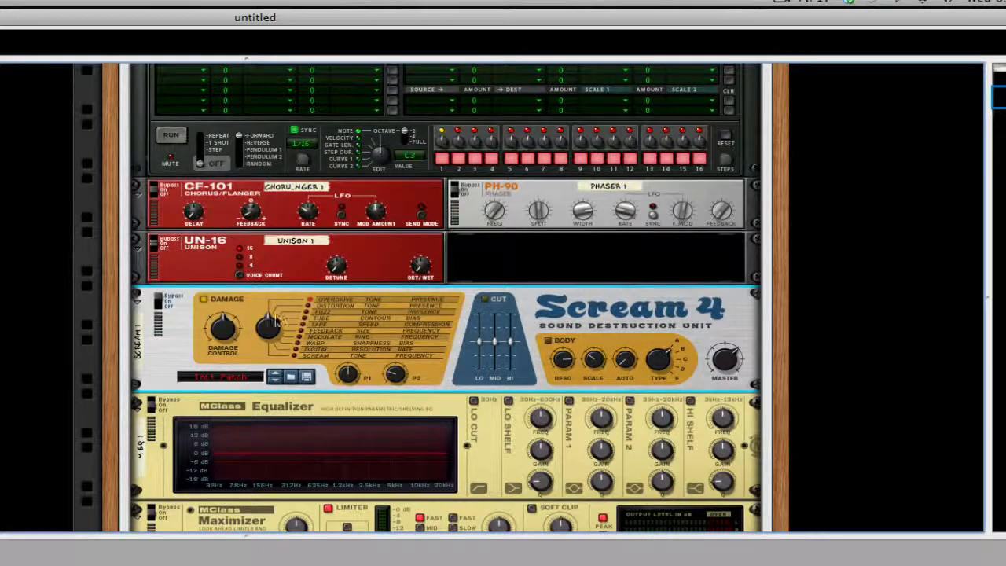
# Set the CF-101's delay to 50, adjust its feedback and lower its LFO rate
pyautogui.scroll(3, 381, 336)
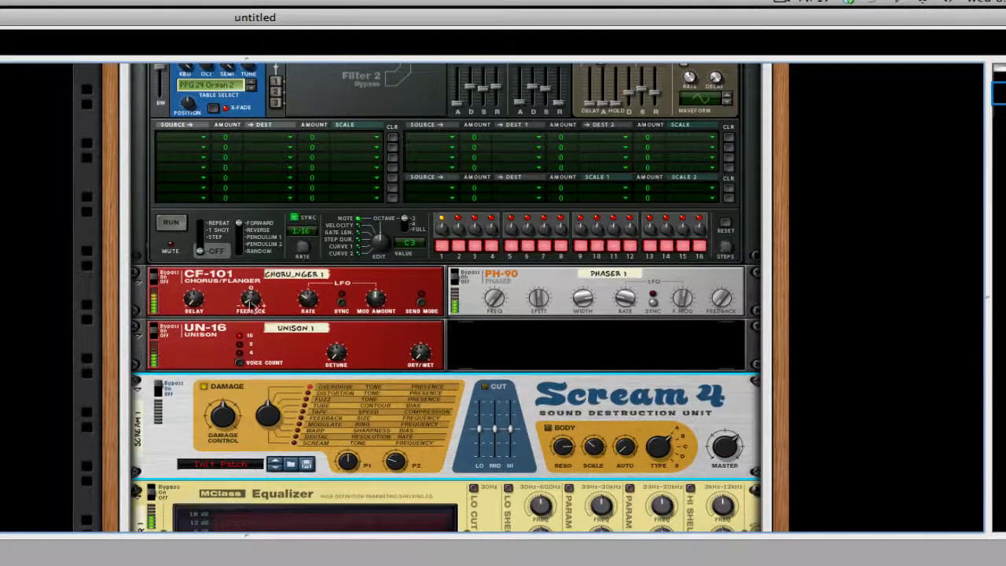
pyautogui.moveTo(251, 298); pyautogui.dragTo(220, 343)
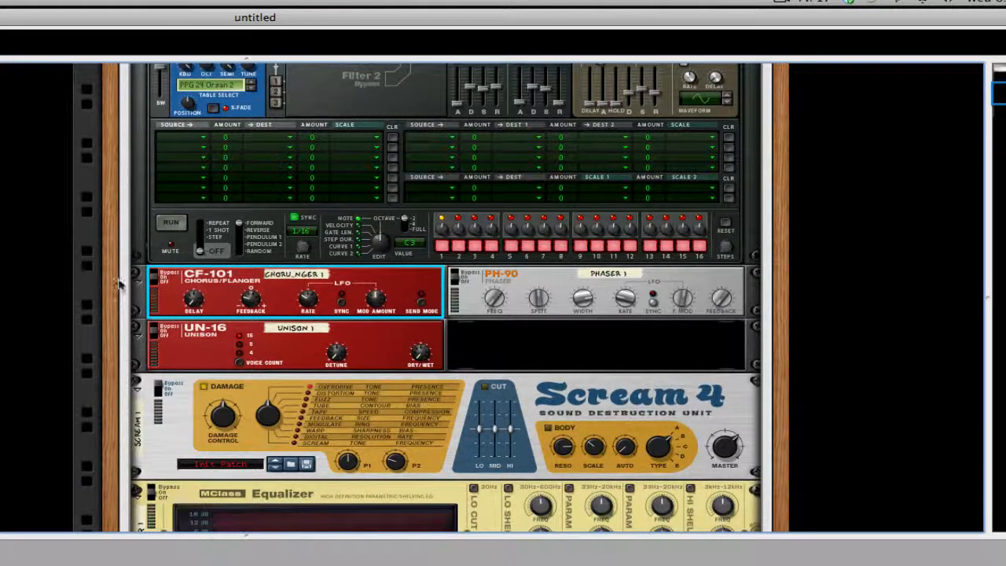
pyautogui.moveTo(202, 303); pyautogui.dragTo(192, 282)
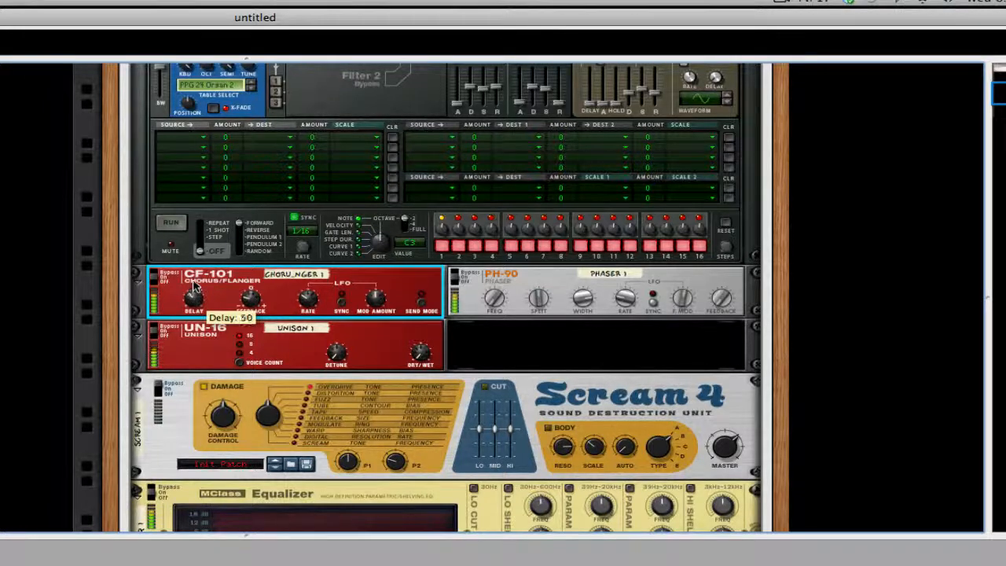
pyautogui.moveTo(250, 296)
pyautogui.mouseDown()
pyautogui.moveTo(252, 281)
pyautogui.moveTo(253, 292)
pyautogui.mouseUp()
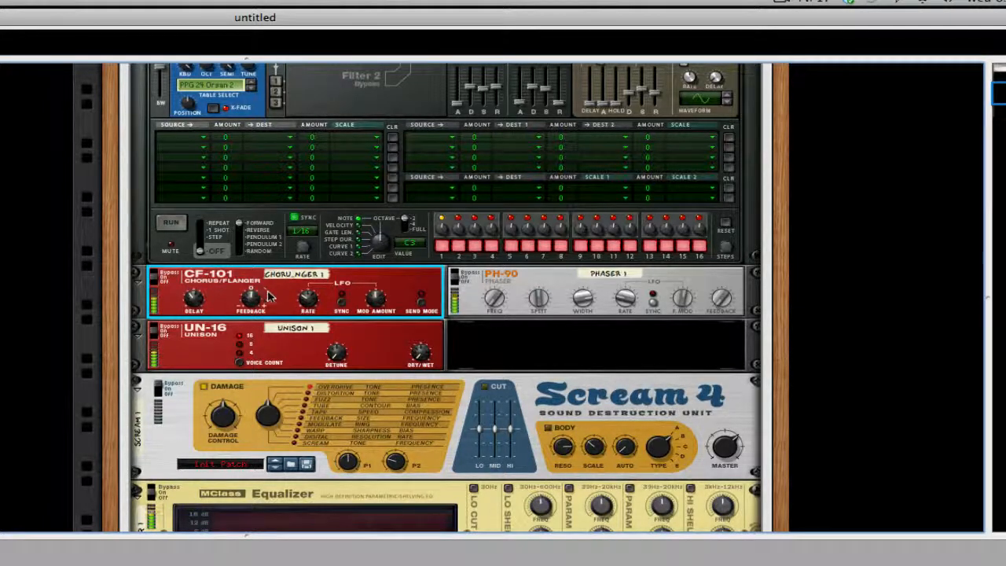
pyautogui.moveTo(254, 302)
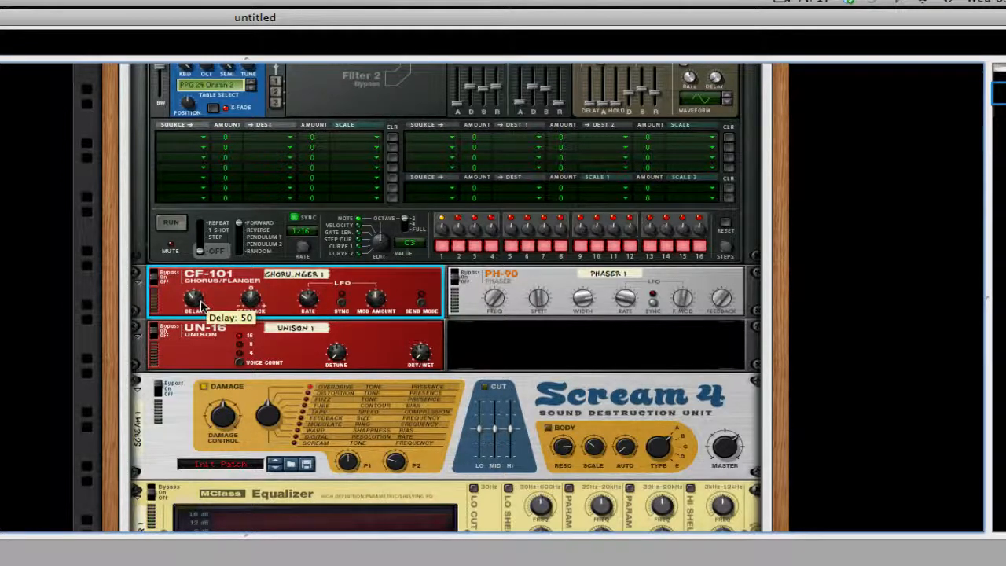
pyautogui.moveTo(307, 297); pyautogui.dragTo(307, 318)
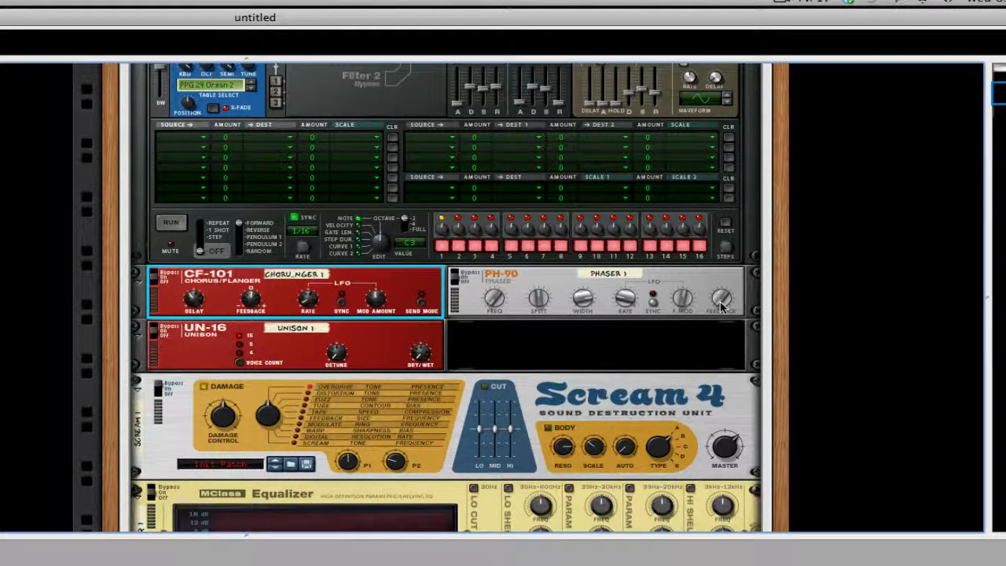
# Raise the PH-90 phaser's feedback to about 24 and adjust its frequency
pyautogui.click(495, 297)
pyautogui.moveTo(496, 292); pyautogui.dragTo(496, 287)
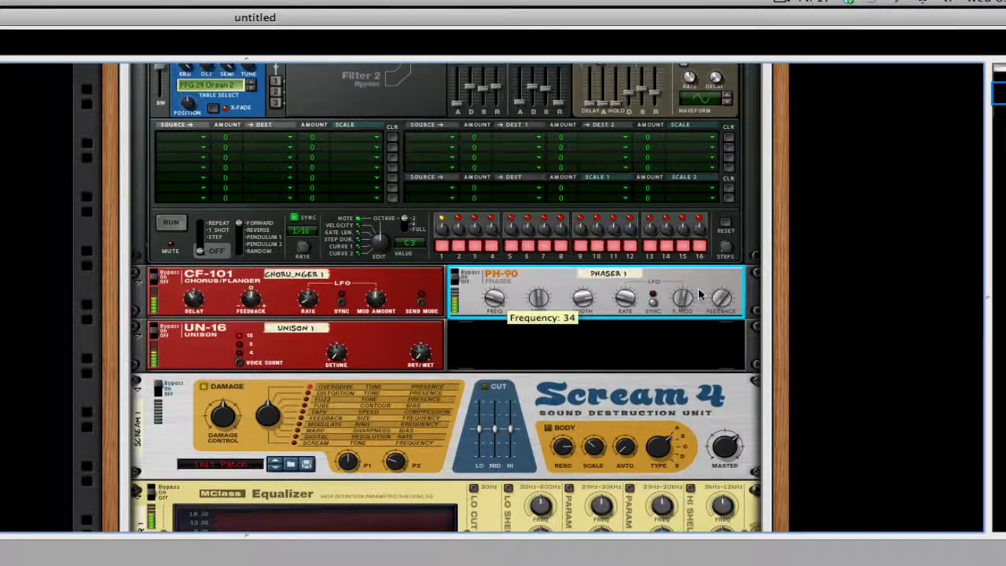
pyautogui.moveTo(725, 297)
pyautogui.mouseDown()
pyautogui.moveTo(722, 268)
pyautogui.moveTo(720, 296)
pyautogui.mouseUp()
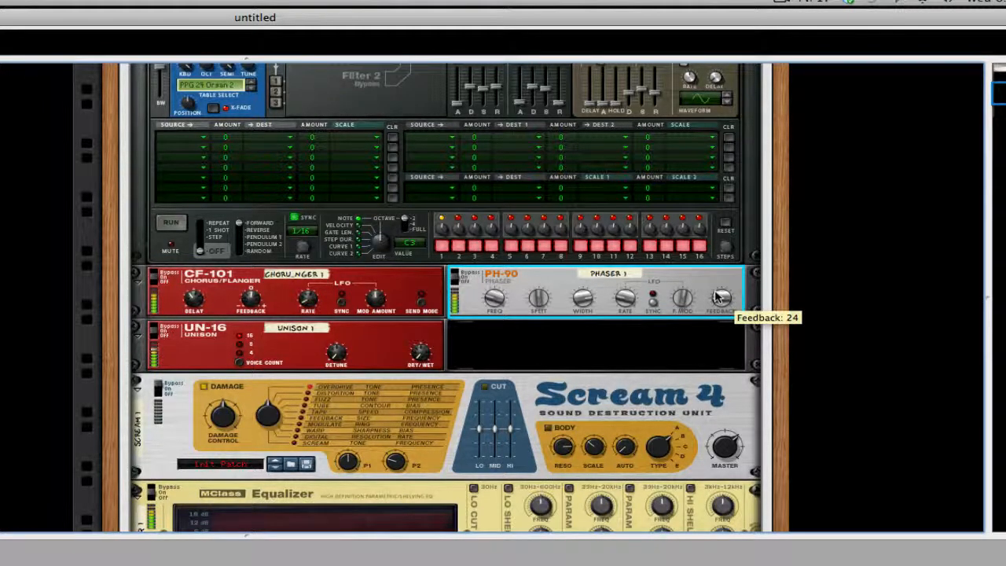
pyautogui.moveTo(502, 291); pyautogui.dragTo(494, 321)
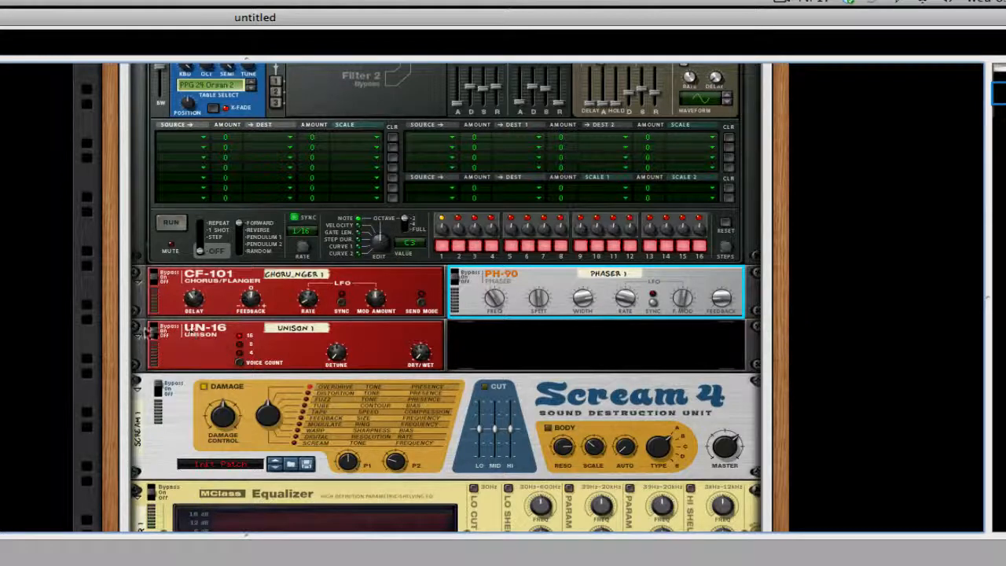
# Set the UN-16's voice count to 4 and raise its detune
pyautogui.click(240, 362)
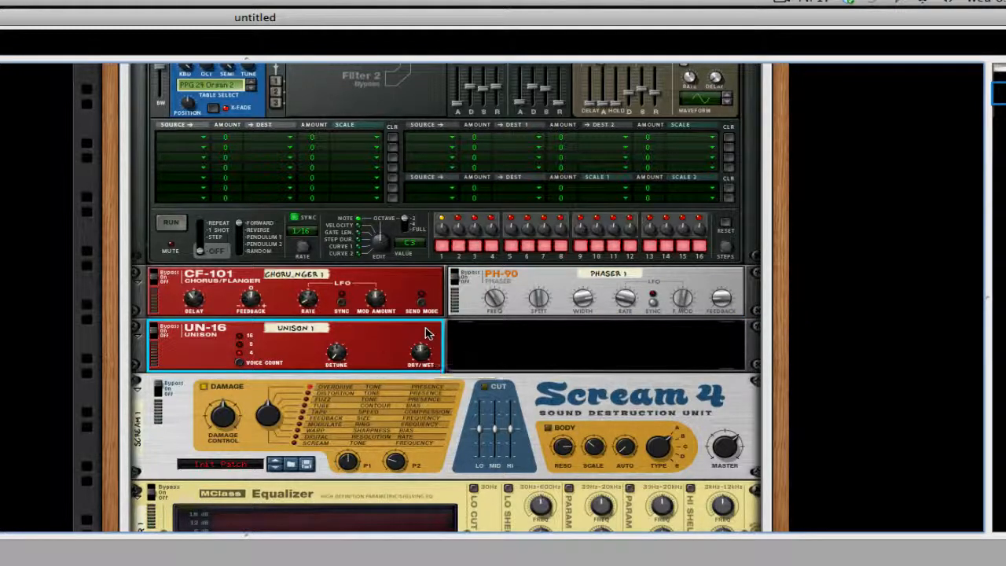
pyautogui.moveTo(342, 355); pyautogui.dragTo(354, 335)
# Switch the Scream 4 back on and set its damage type to Tape
pyautogui.scroll(-3, 397, 328)
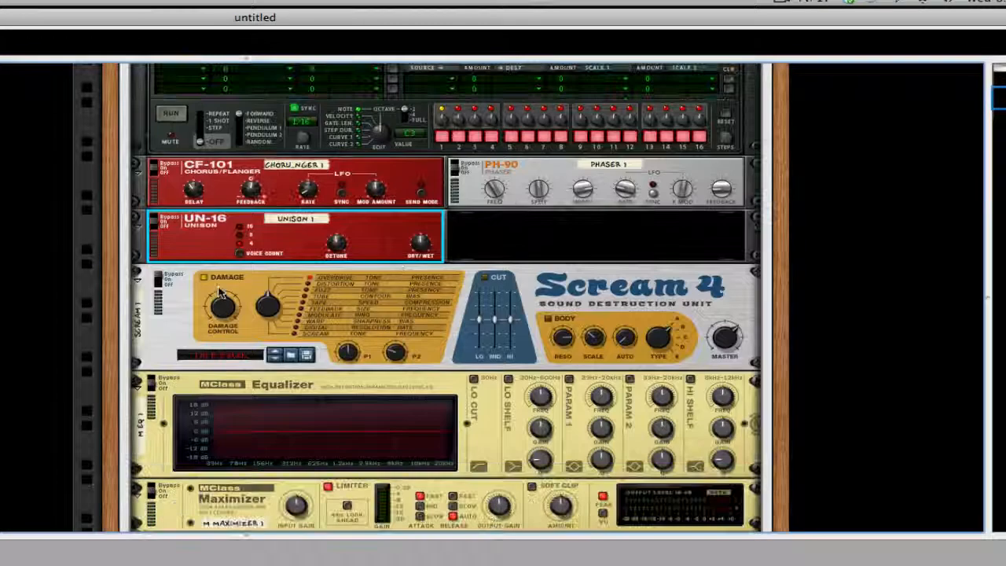
pyautogui.click(159, 280)
pyautogui.click(159, 281)
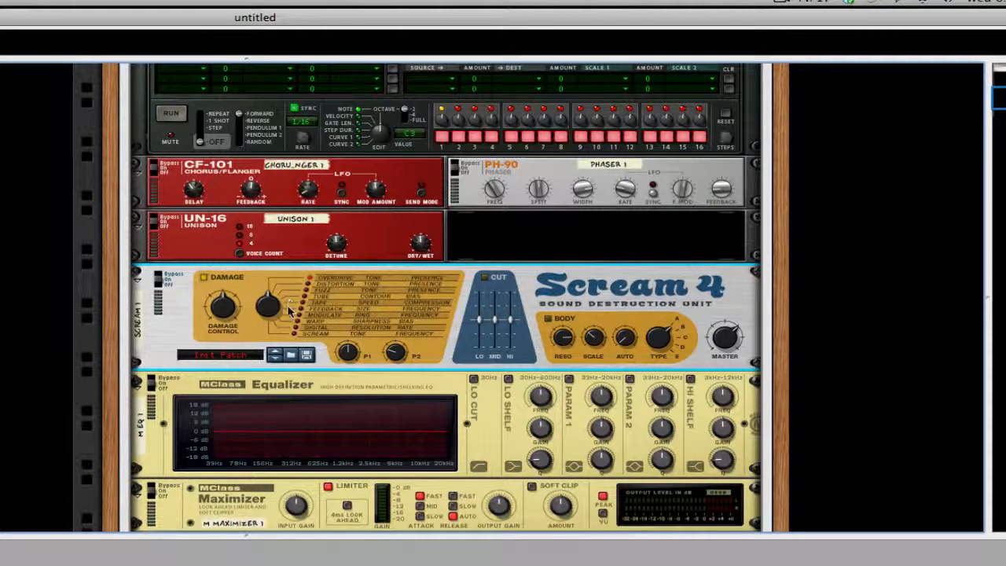
pyautogui.moveTo(279, 305); pyautogui.dragTo(281, 293)
# Raise the Scream 4's P2 compression to its middle position and lower the damage control slightly
pyautogui.scroll(-1, 281, 292)
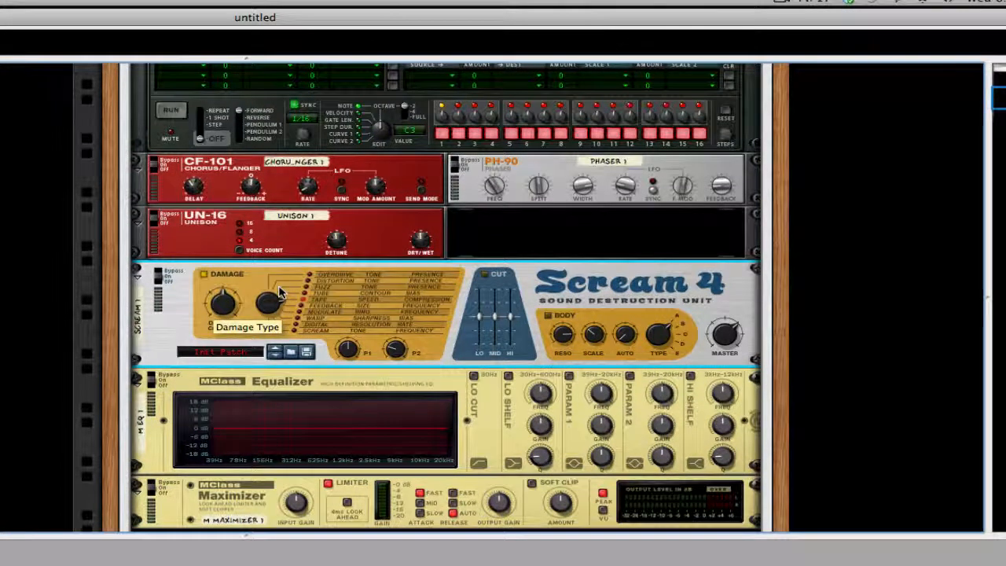
pyautogui.moveTo(401, 341); pyautogui.dragTo(401, 338)
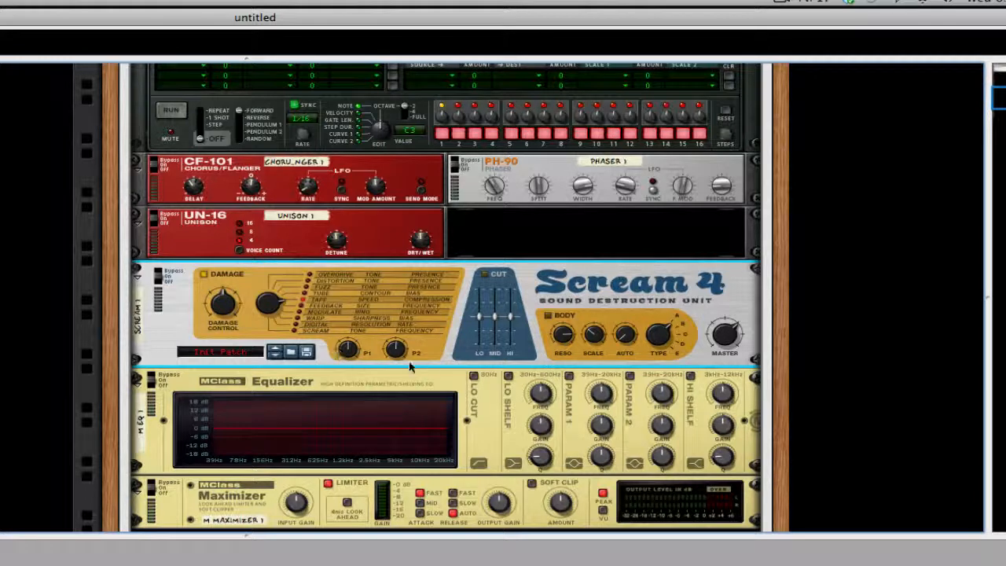
pyautogui.moveTo(228, 316); pyautogui.dragTo(229, 319)
# Enable the Lo Cut band on the MClass Equalizer
pyautogui.scroll(-3, 471, 330)
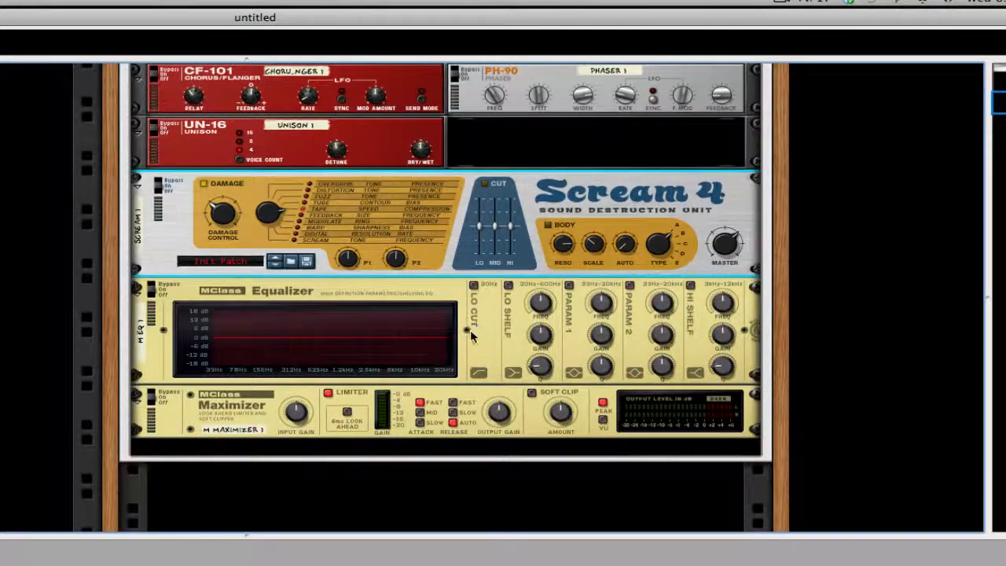
pyautogui.click(473, 286)
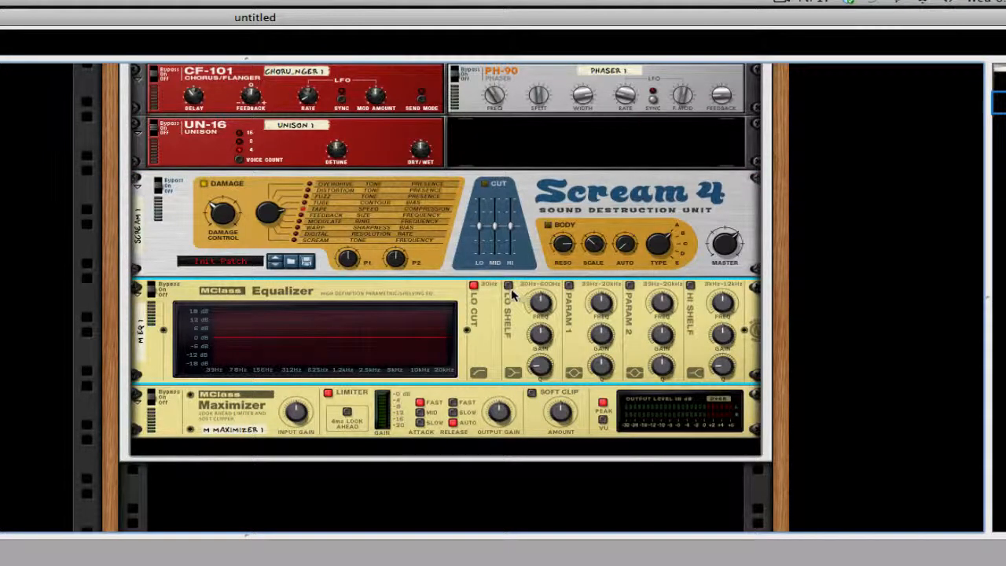
# Enable the equalizer's Lo Shelf with a slight cut and low Q, and cut a deep, narrow Param 1 notch between 156 and 312 Hz
pyautogui.click(507, 285)
pyautogui.moveTo(539, 302); pyautogui.dragTo(542, 337)
pyautogui.moveTo(603, 305); pyautogui.dragTo(610, 481)
pyautogui.moveTo(603, 368); pyautogui.dragTo(664, 211)
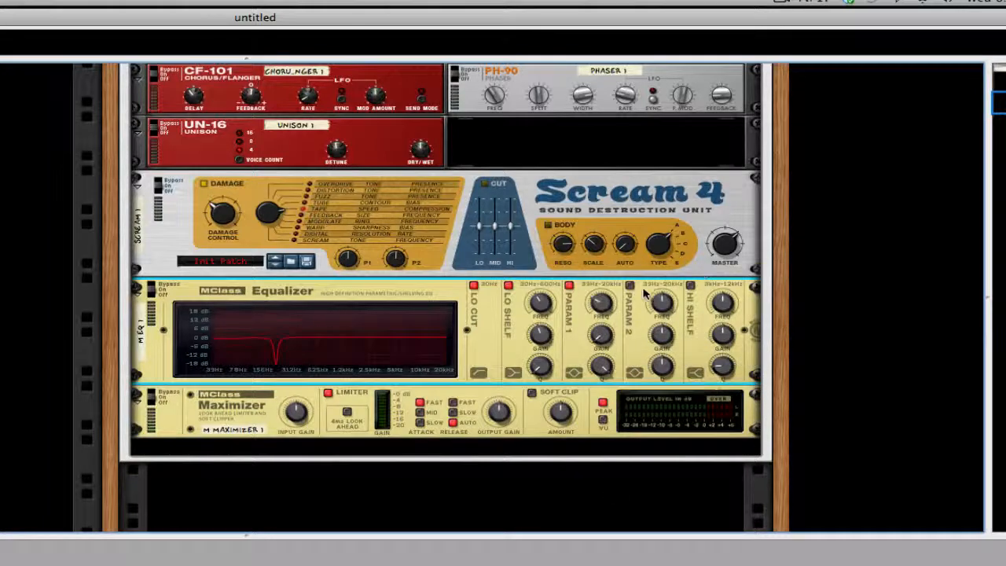
# Cut a deep, narrow Param 2 notch near 2.5 kHz, add a slight Hi Shelf boost at 3 kHz with low Q, and play the result
pyautogui.moveTo(664, 311); pyautogui.dragTo(666, 303)
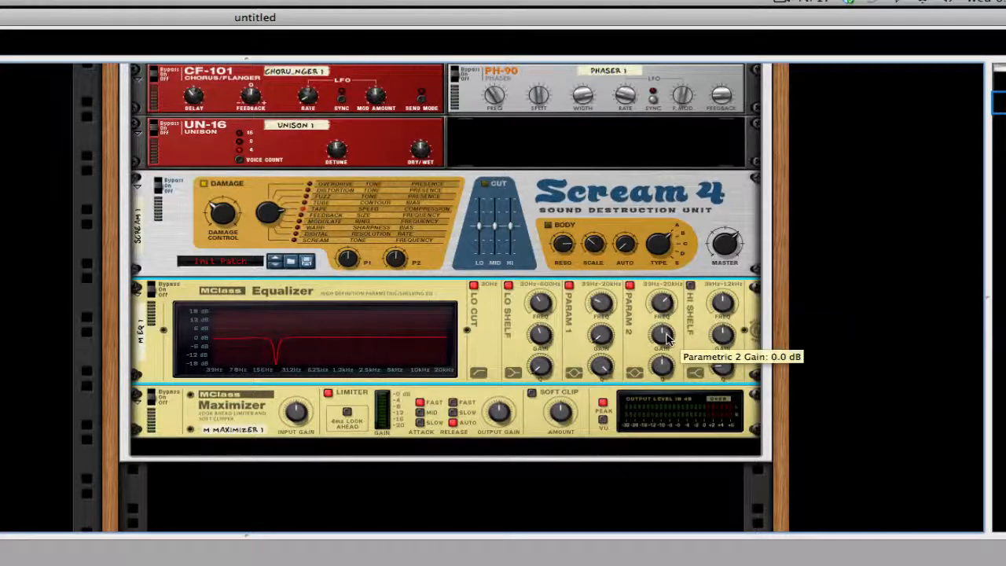
pyautogui.moveTo(667, 337); pyautogui.dragTo(666, 341)
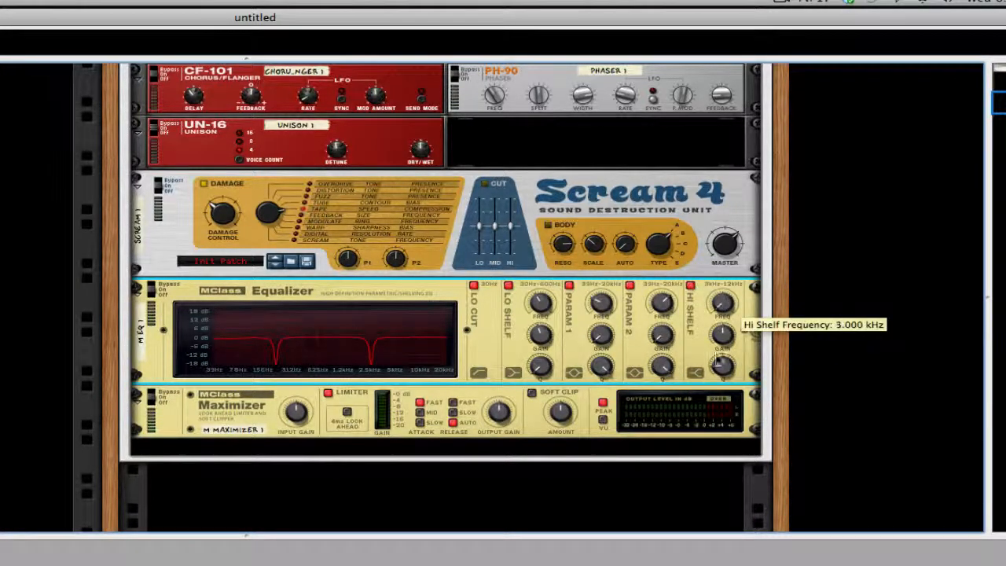
pyautogui.moveTo(733, 346); pyautogui.dragTo(733, 345)
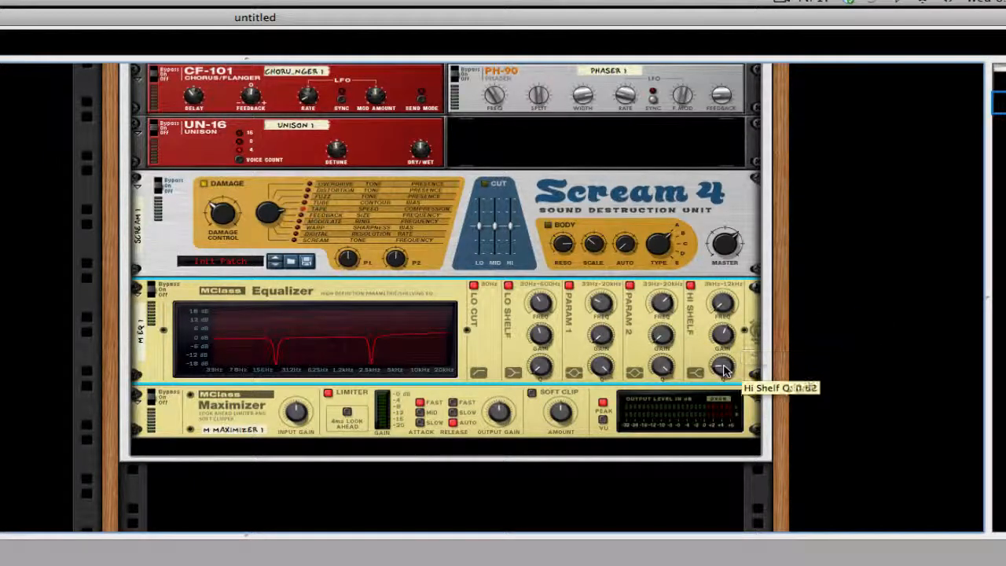
pyautogui.press('space')
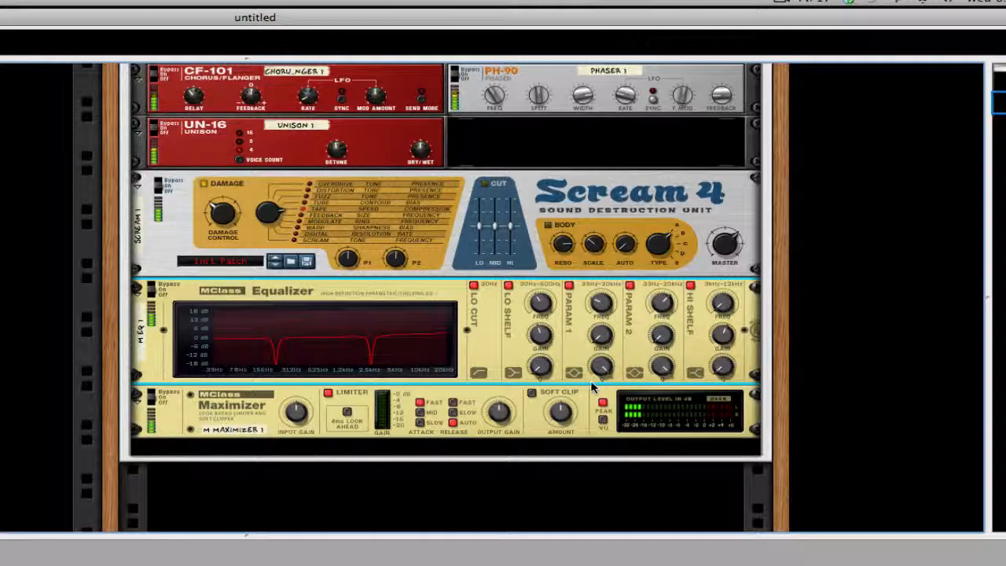
# Switch off the Maximizer's limiter, enable Soft Clip with a high amount, raise the input gain slightly and lower the output gain slightly
pyautogui.click(329, 394)
pyautogui.click(328, 394)
pyautogui.click(531, 392)
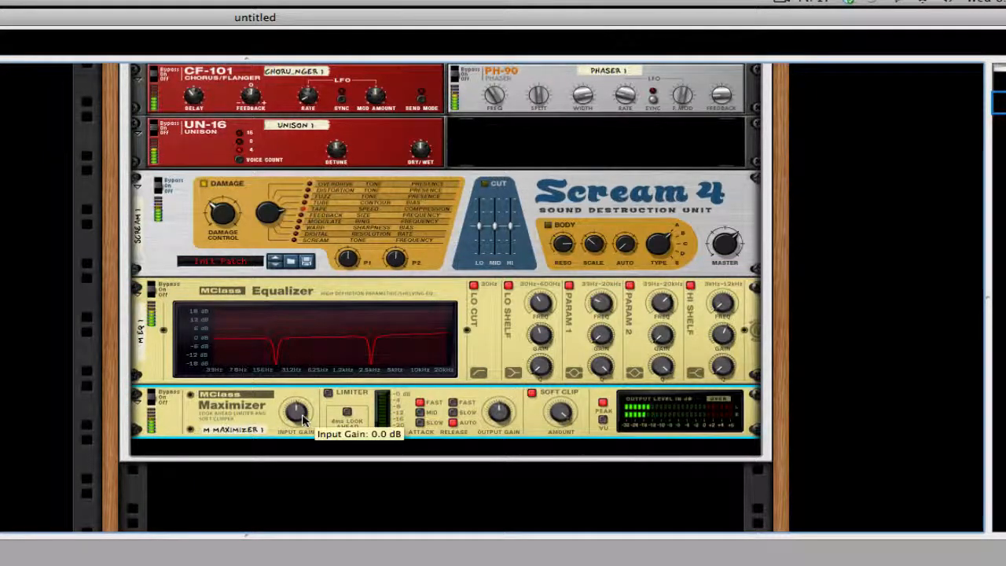
pyautogui.moveTo(302, 416); pyautogui.dragTo(302, 413)
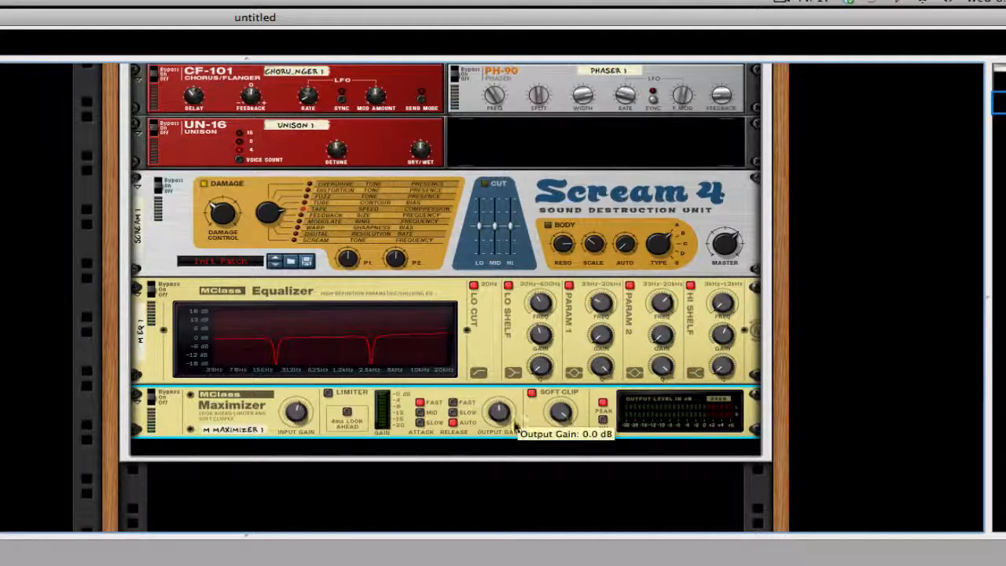
pyautogui.moveTo(505, 415); pyautogui.dragTo(506, 420)
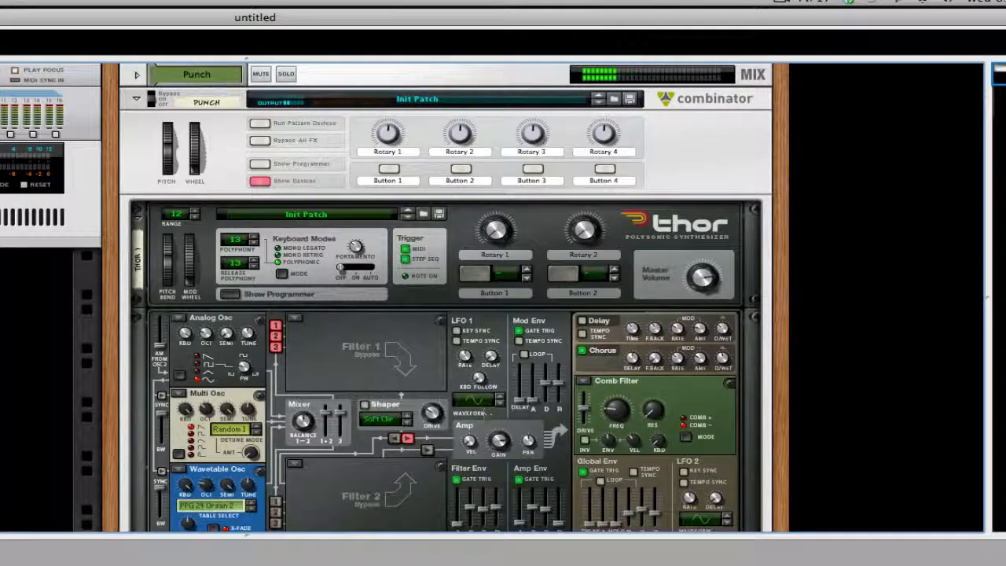
# Save the Combinator patch as "Space Age Chord/ Pad" in the Clean Dirty Patches folder
pyautogui.click(629, 98)
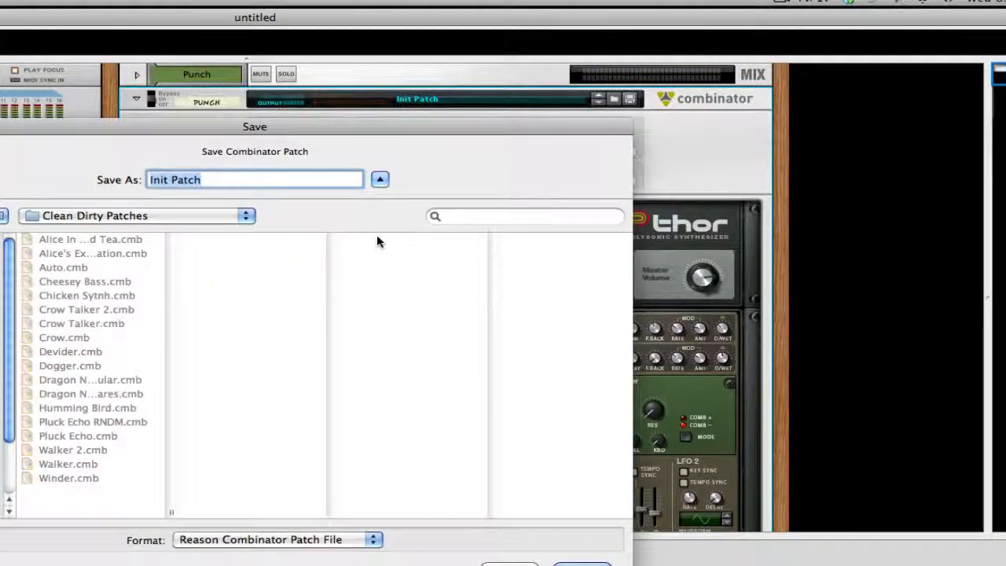
pyautogui.write('Space Age')
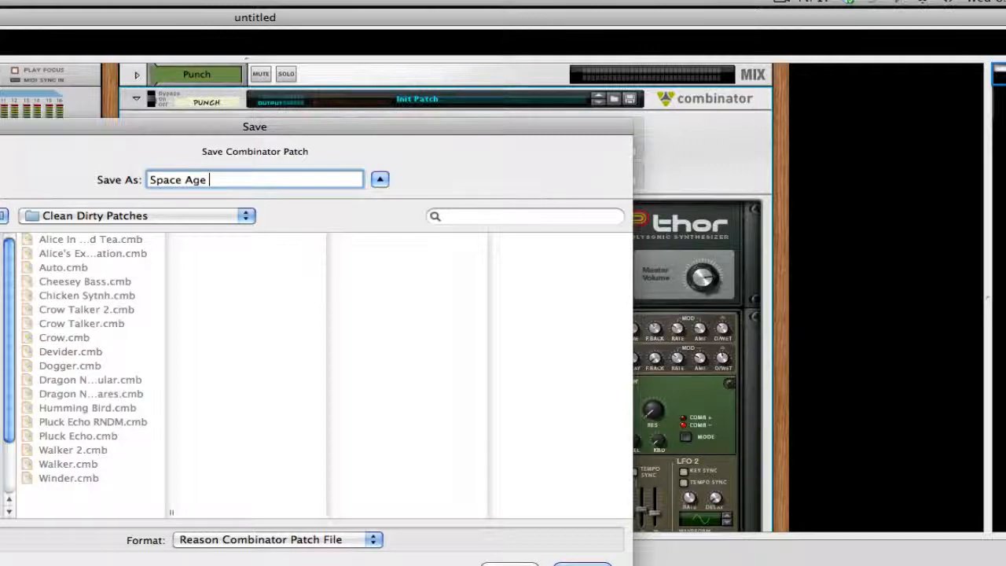
pyautogui.write(' Chord/ ')
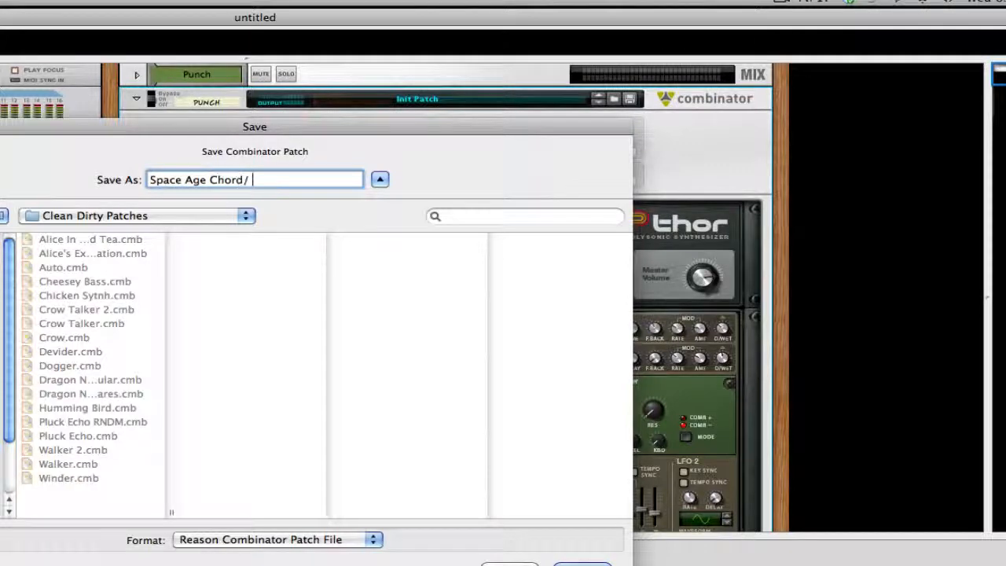
pyautogui.write('Pad')
pyautogui.press('Return')
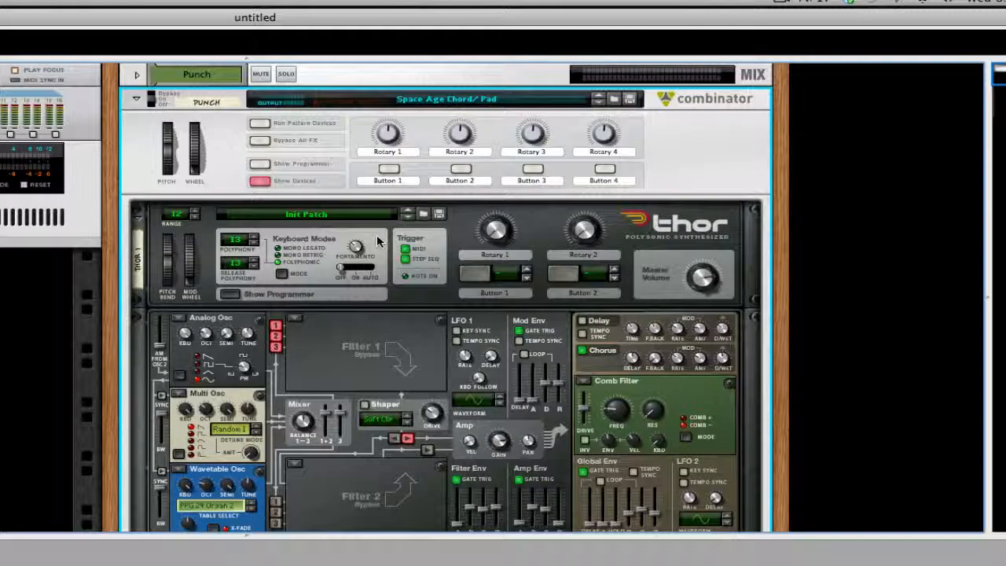